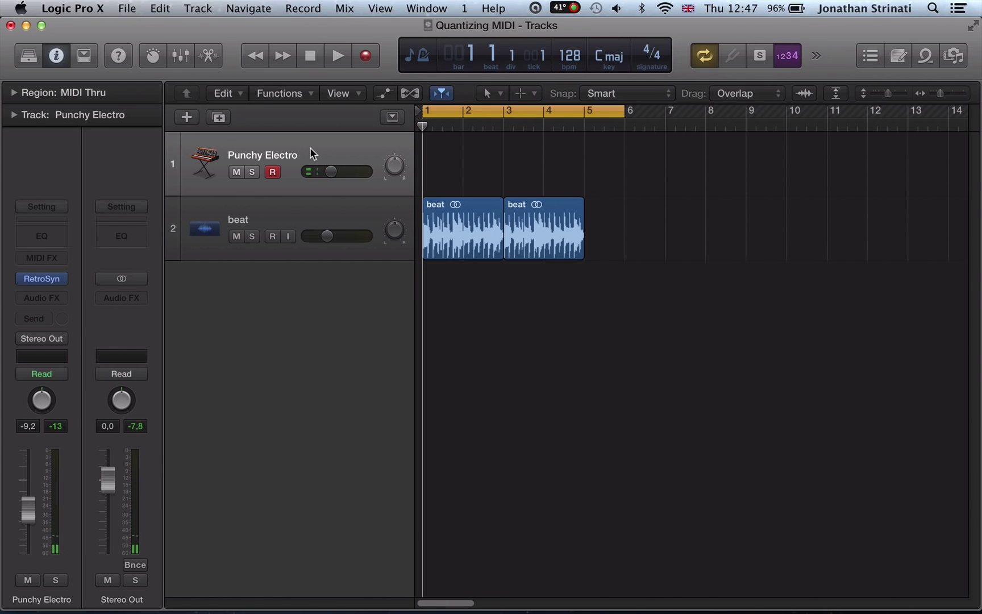
Record a four-bar bass region on Punchy Electro with count-in, stopping at bar 5.
key("r")
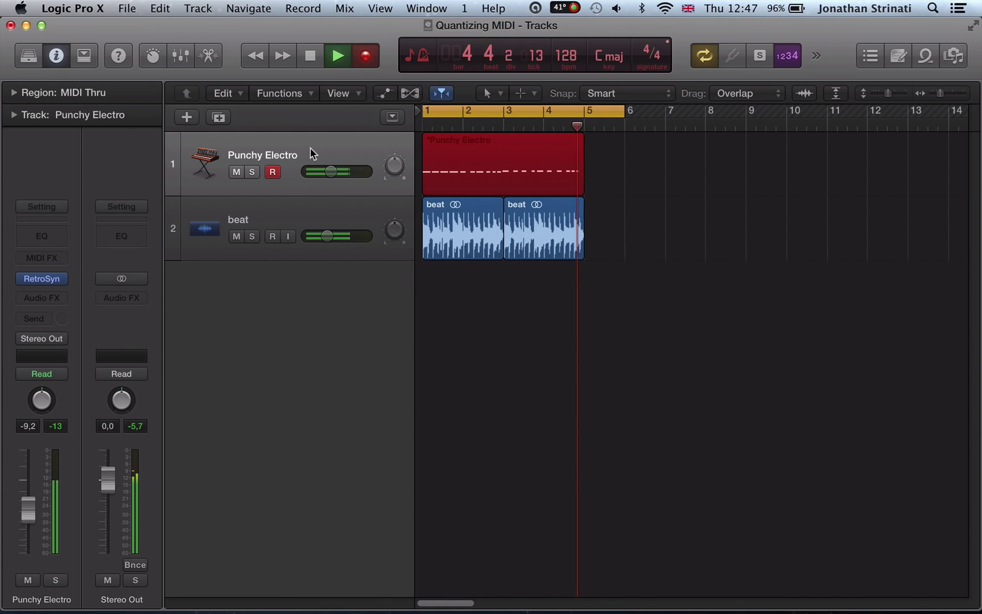
key("space")
key("e")
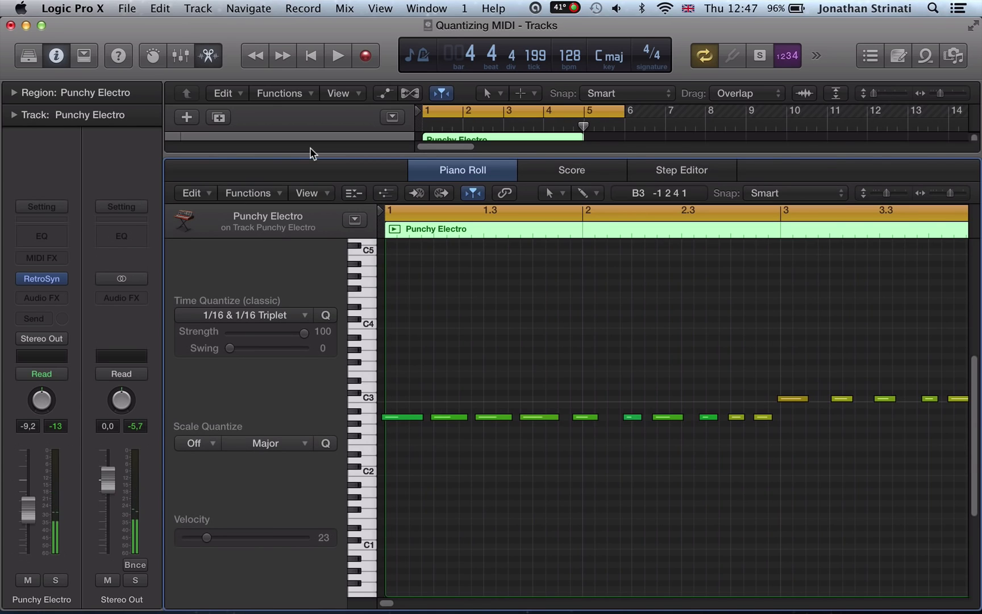
left_click(447, 480, "ctrl+alt")
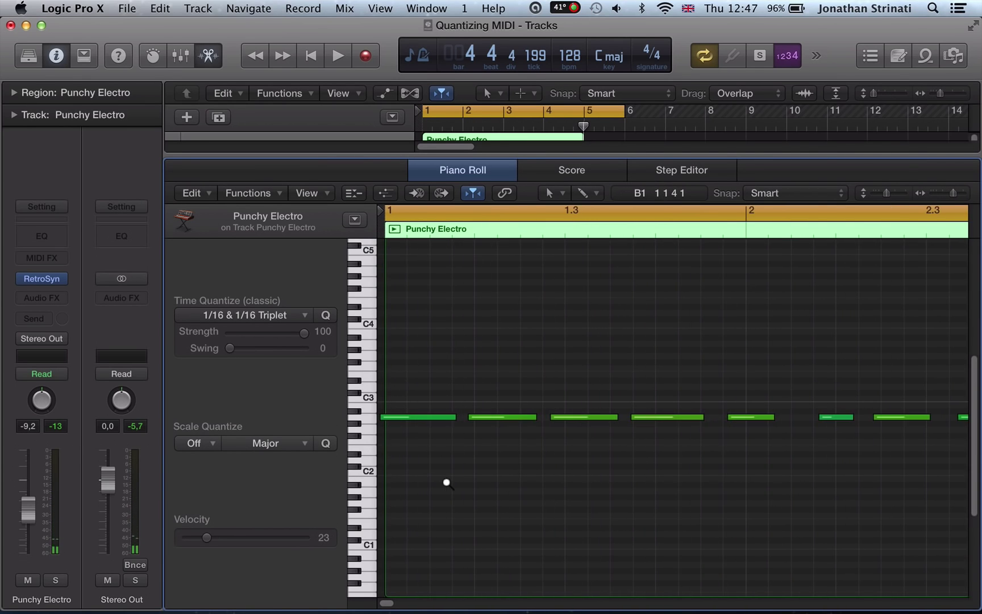
left_click(477, 489, "ctrl+alt")
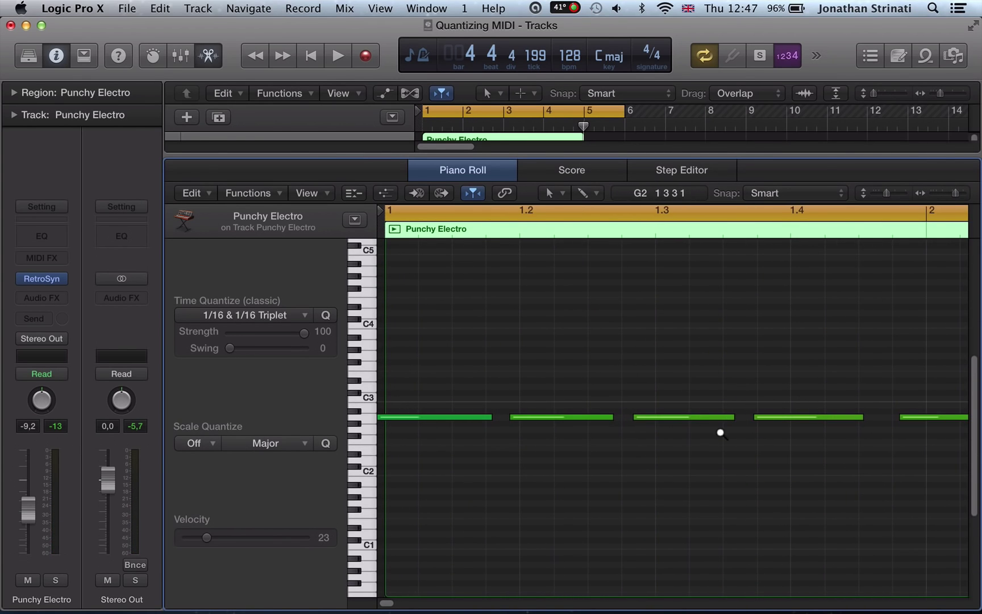
left_click(795, 432, "ctrl+alt")
left_click(778, 448, "ctrl+alt")
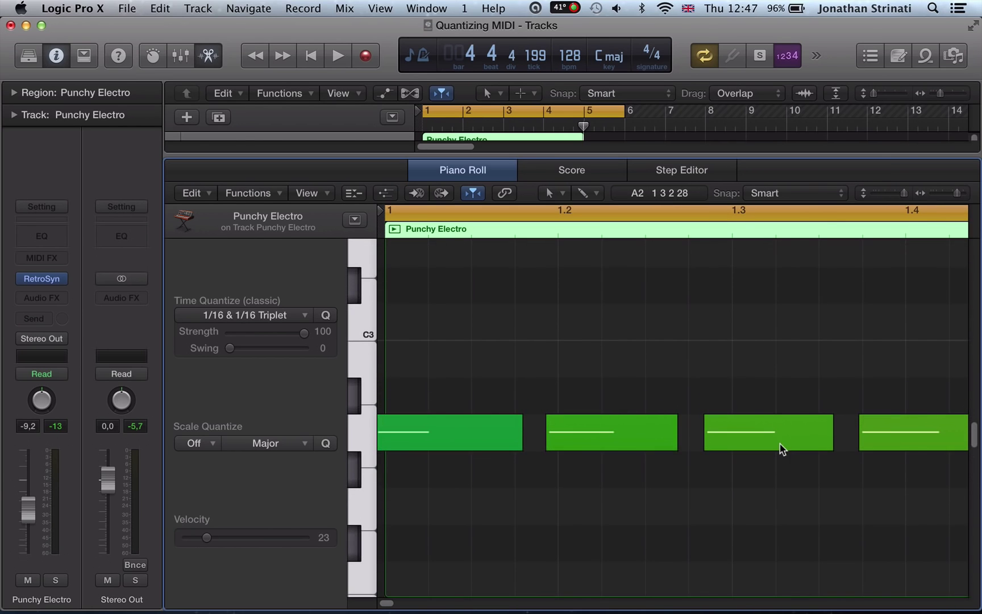
key("space")
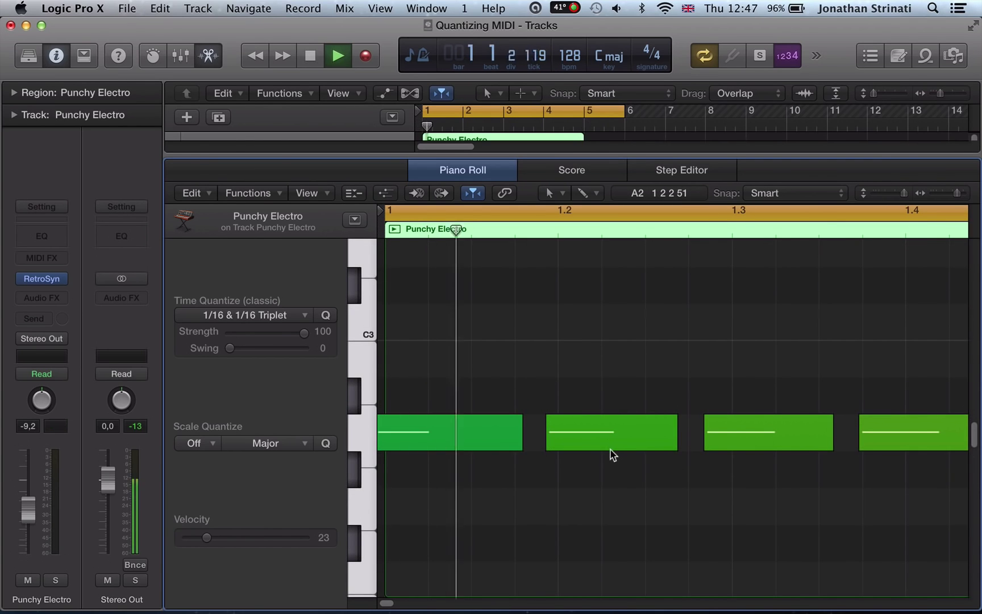
left_click(653, 449, "ctrl+alt")
left_click(649, 448, "ctrl+alt")
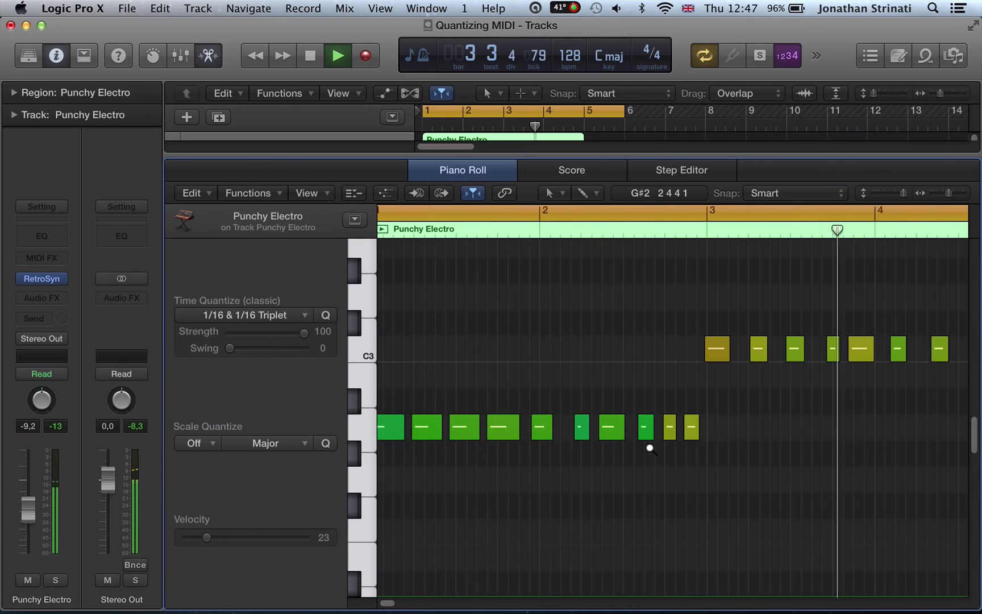
left_click(650, 449, "ctrl+alt")
key("space")
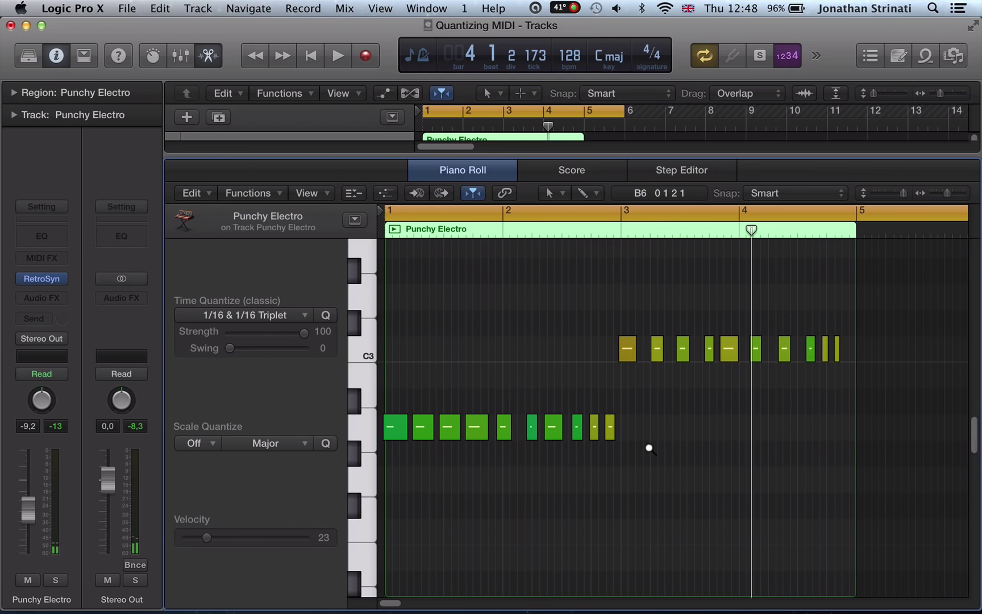
left_click(650, 448, "ctrl+alt")
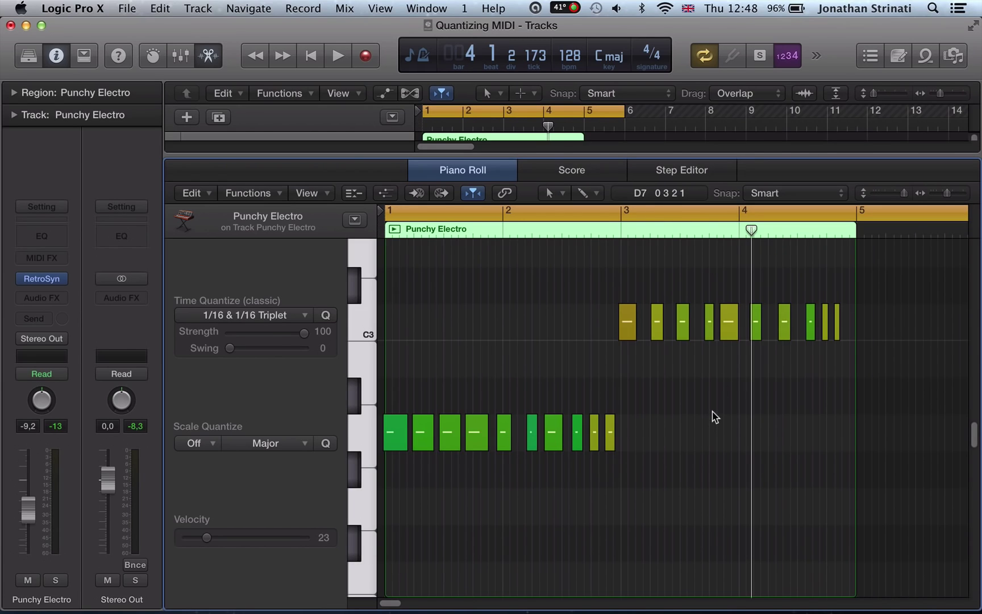
Select all 20 bass notes and quantize them to 1/16 Note.
key("super+a")
left_click(233, 320)
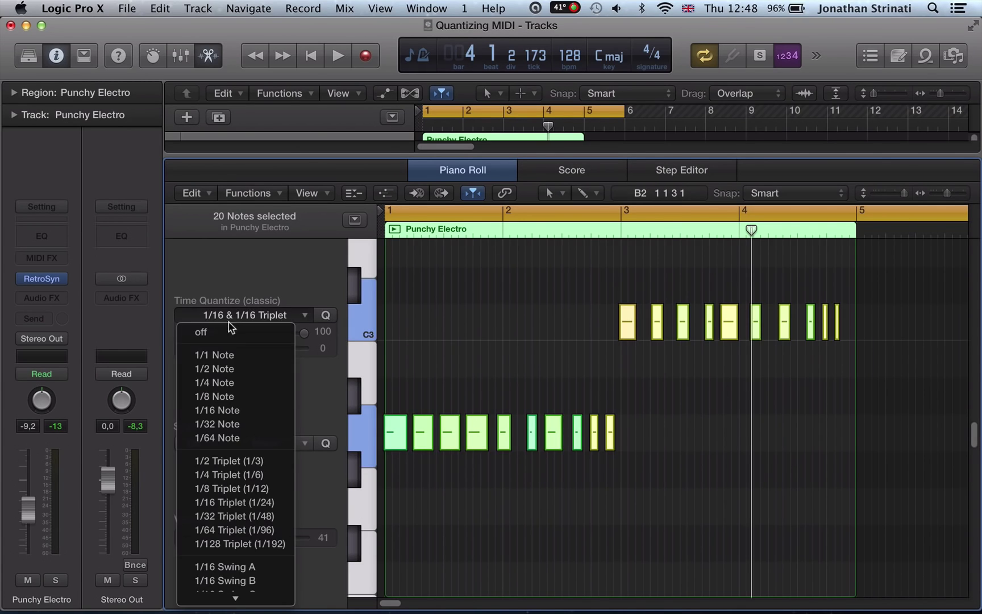
left_click(221, 411)
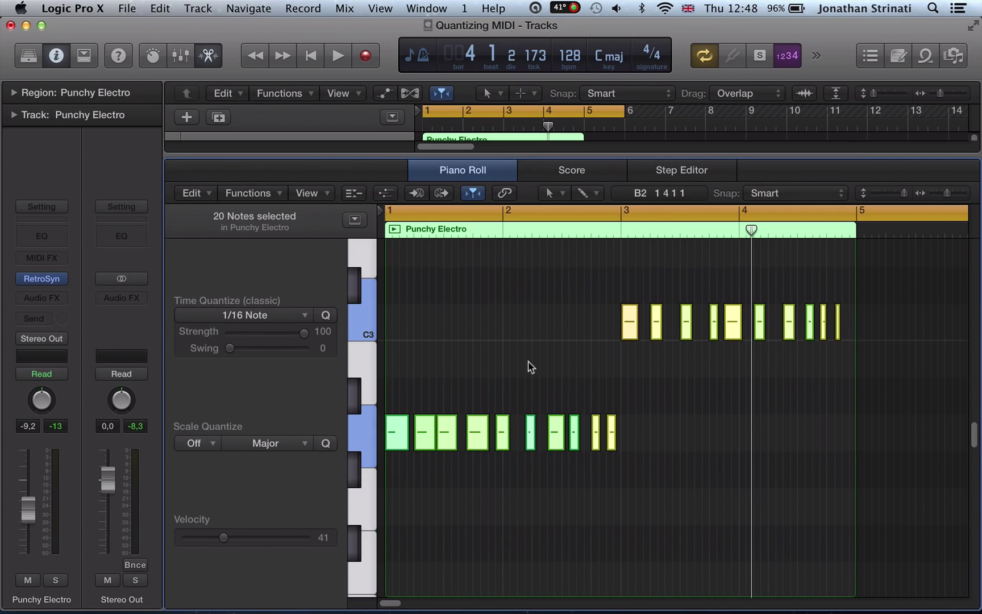
Zoom in on bars 1–2 and toggle undo/redo to compare with the original timing.
key("super+Right")
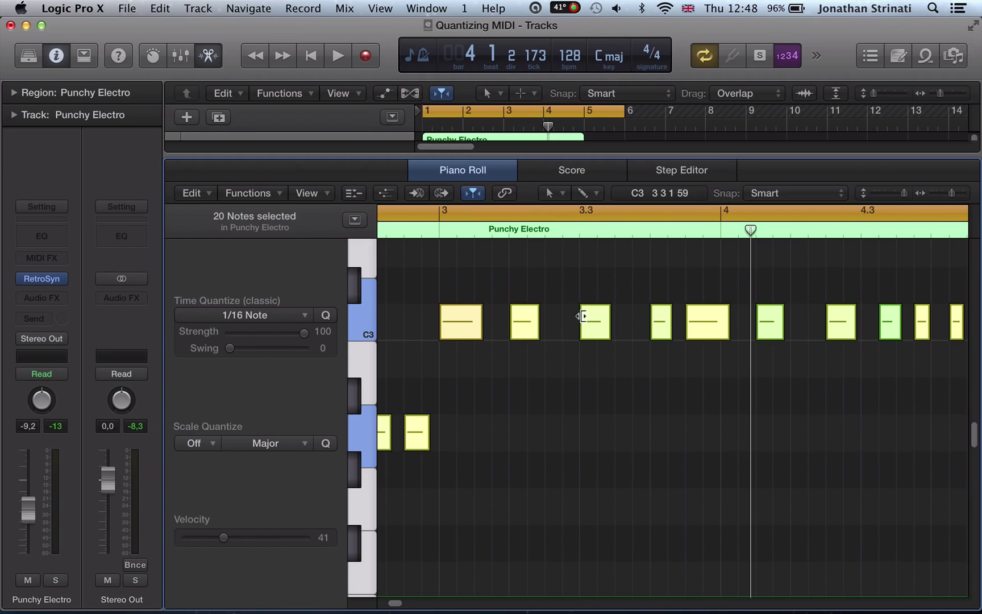
scroll(441, 362, "left", 10)
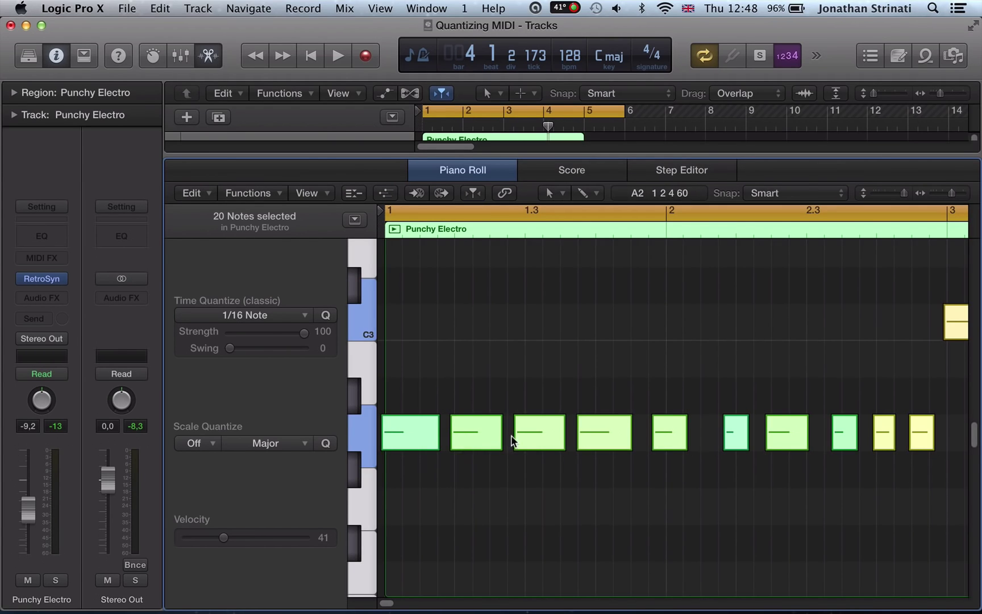
key("super+Right")
key("super+Right")
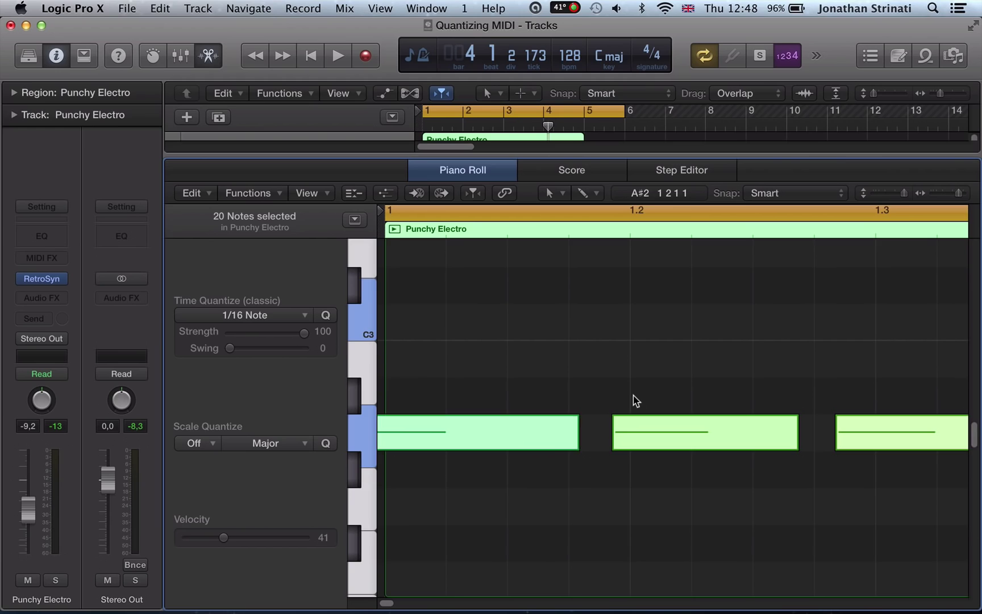
key("q")
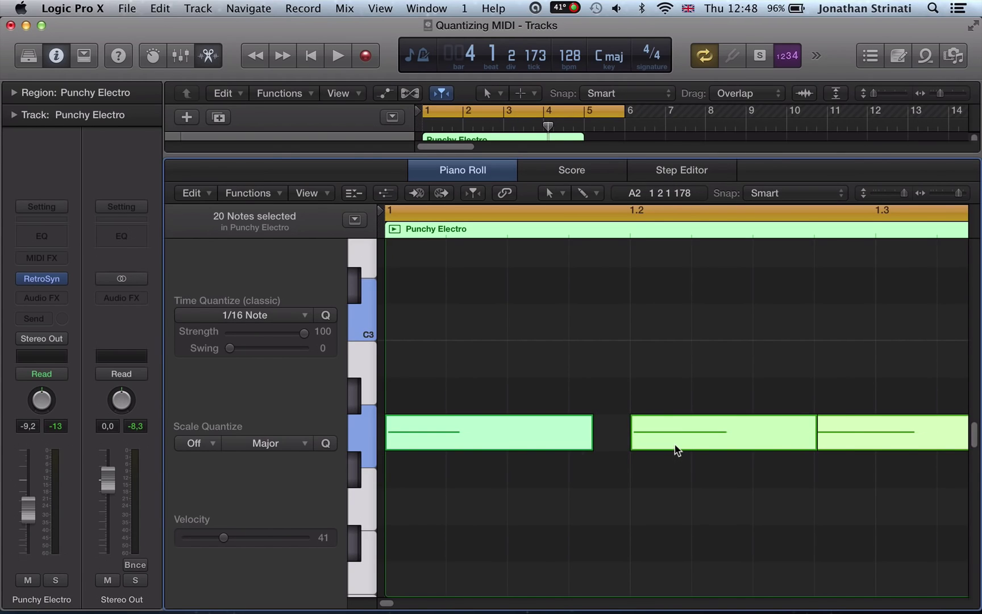
mouse_move(676, 449)
key("super+z")
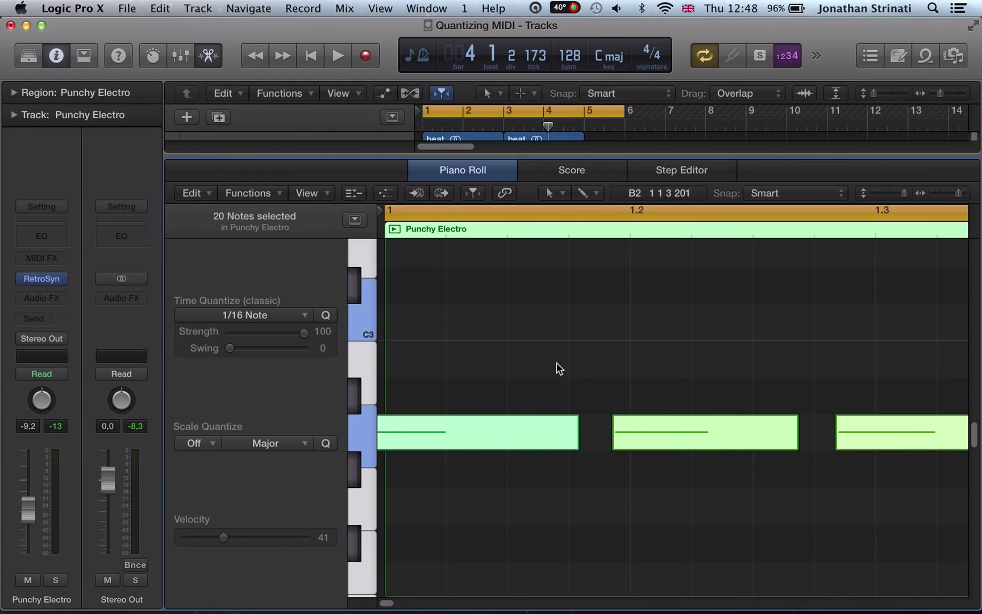
Try quantizing the bass notes to 1/32 Note, 1/64 Note, then 1/1 Note.
left_click(239, 317)
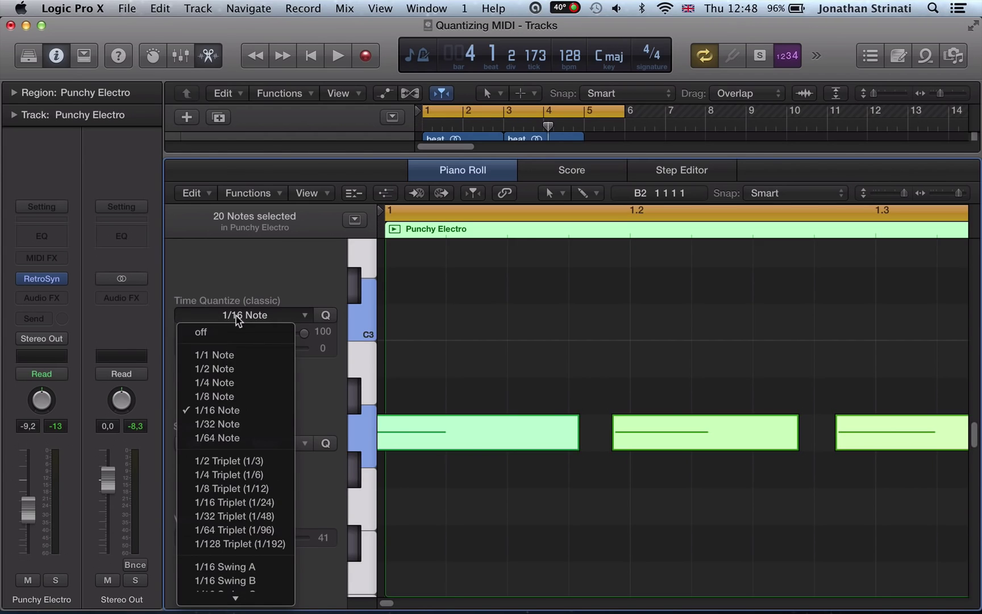
left_click(218, 425)
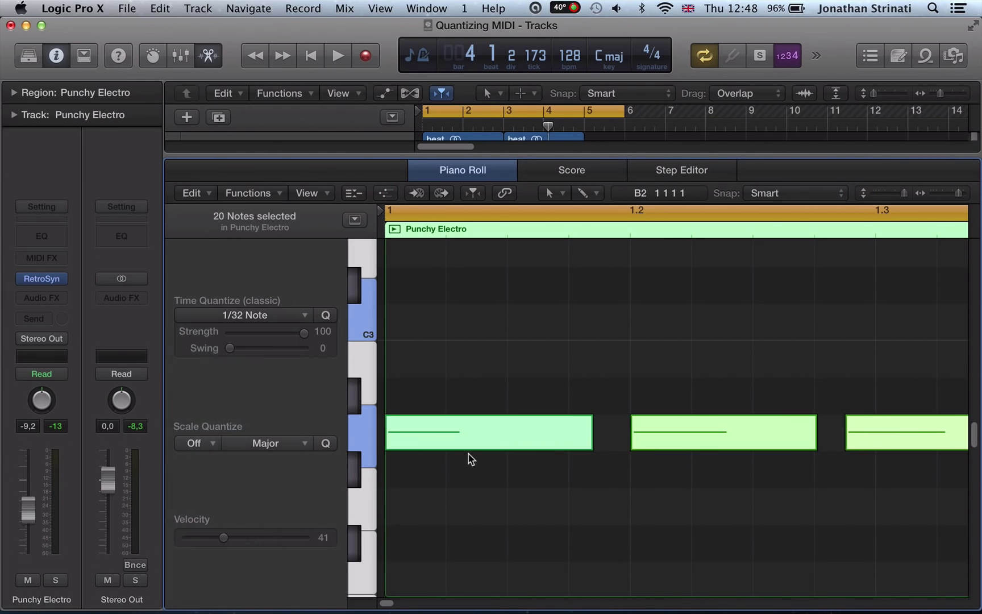
left_click(227, 315)
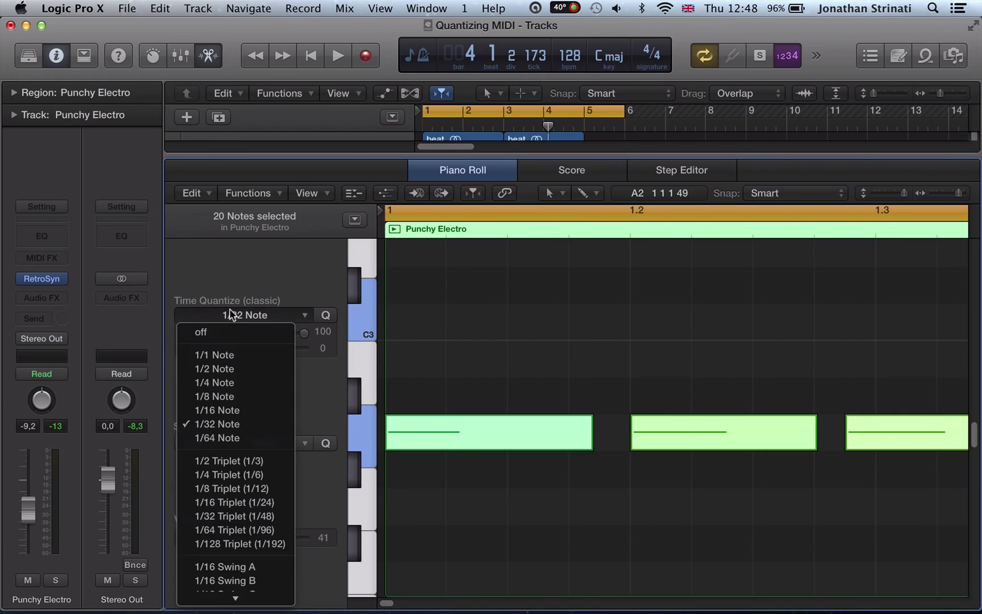
left_click(227, 438)
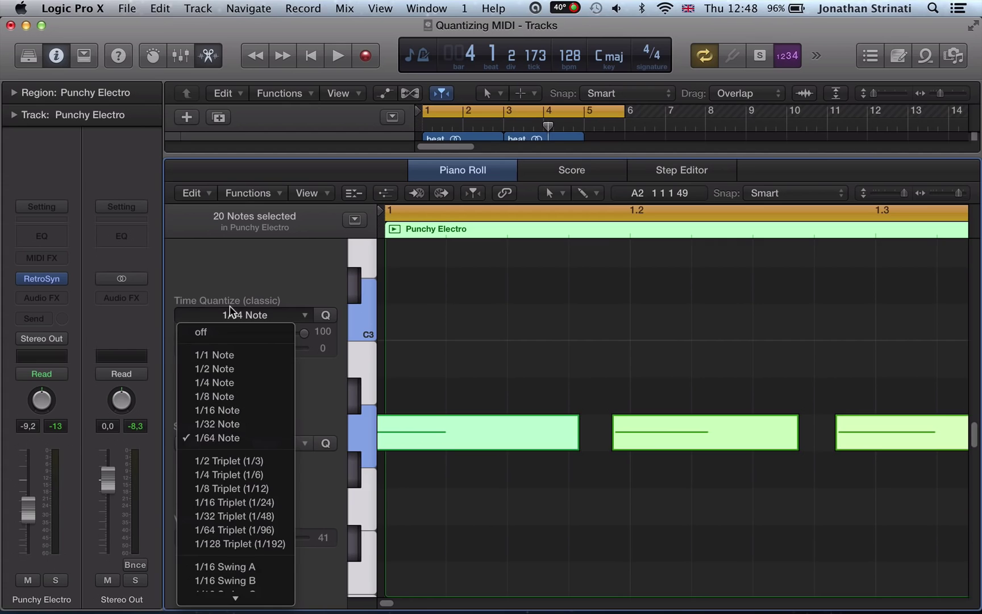
left_click(247, 315)
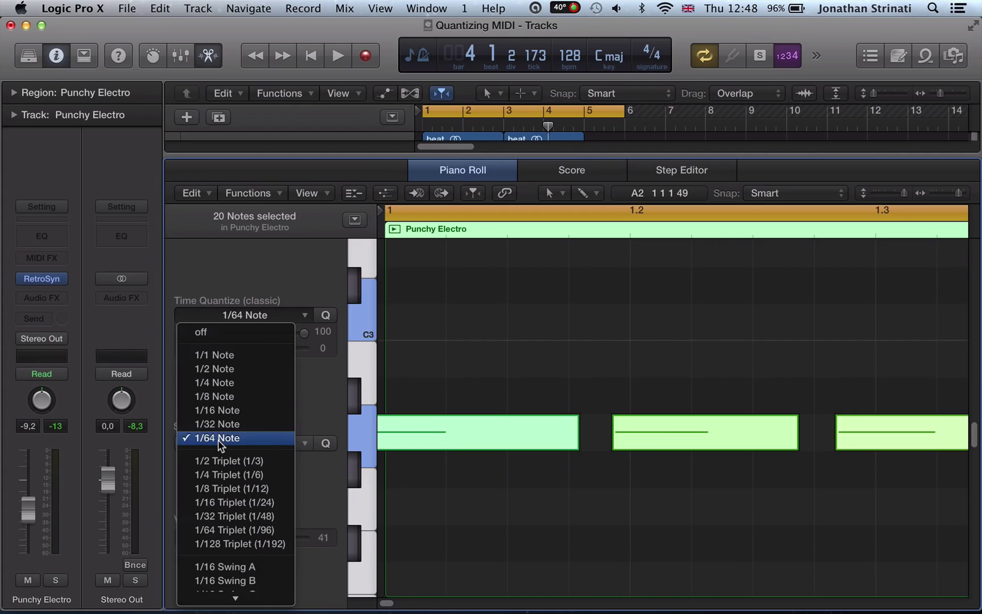
left_click(216, 354)
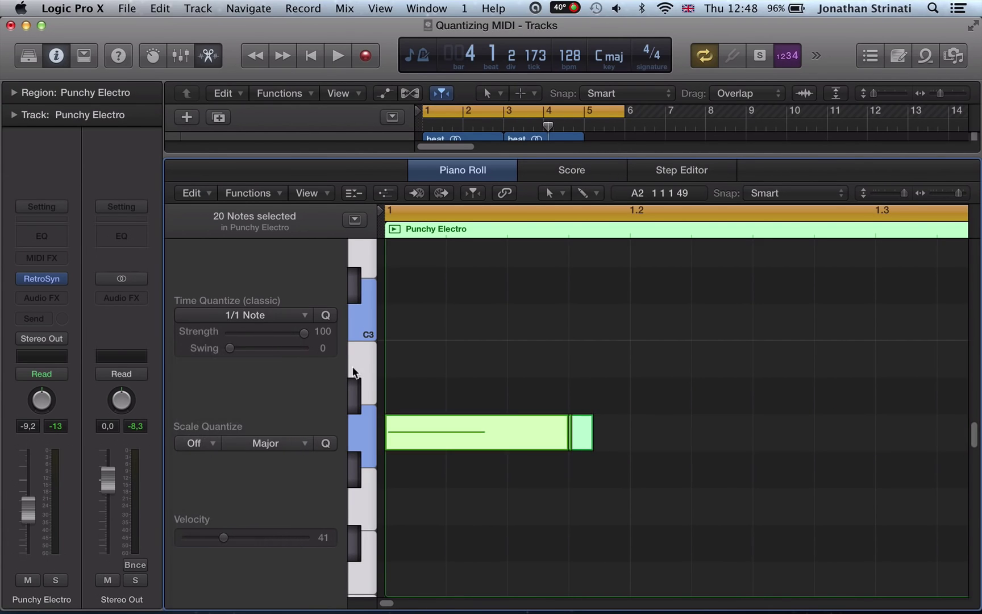
Set quantize back to 1/16 Note, zoom out and reselect all 20 notes.
left_click(226, 317)
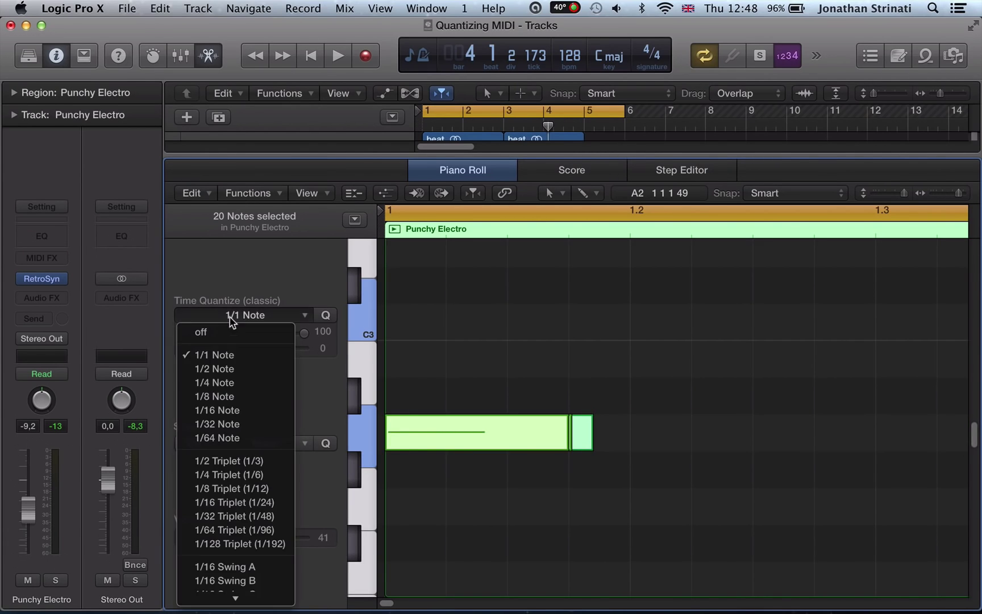
left_click(219, 413)
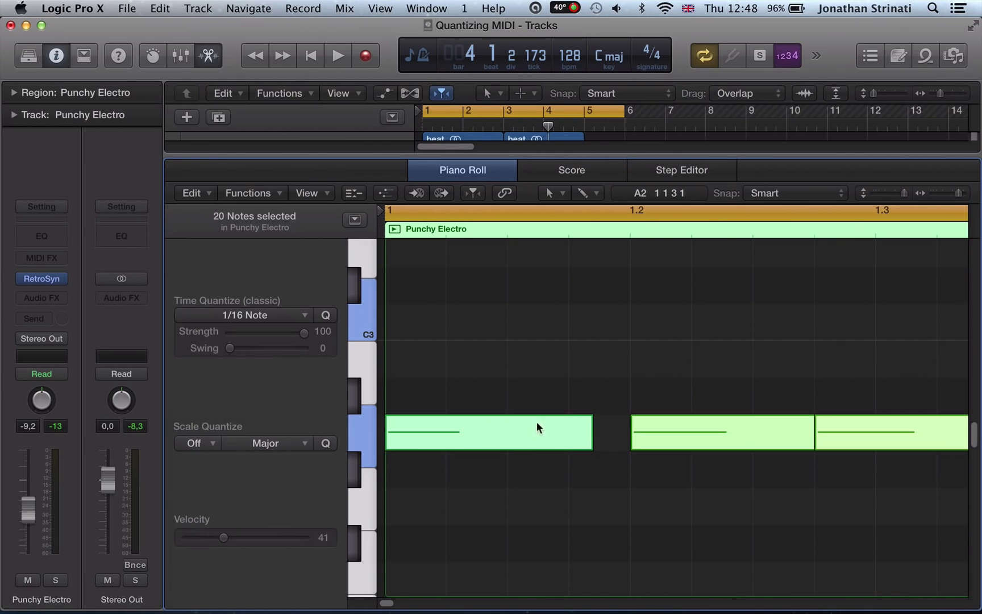
left_click(589, 366)
left_click(585, 362, "ctrl+alt")
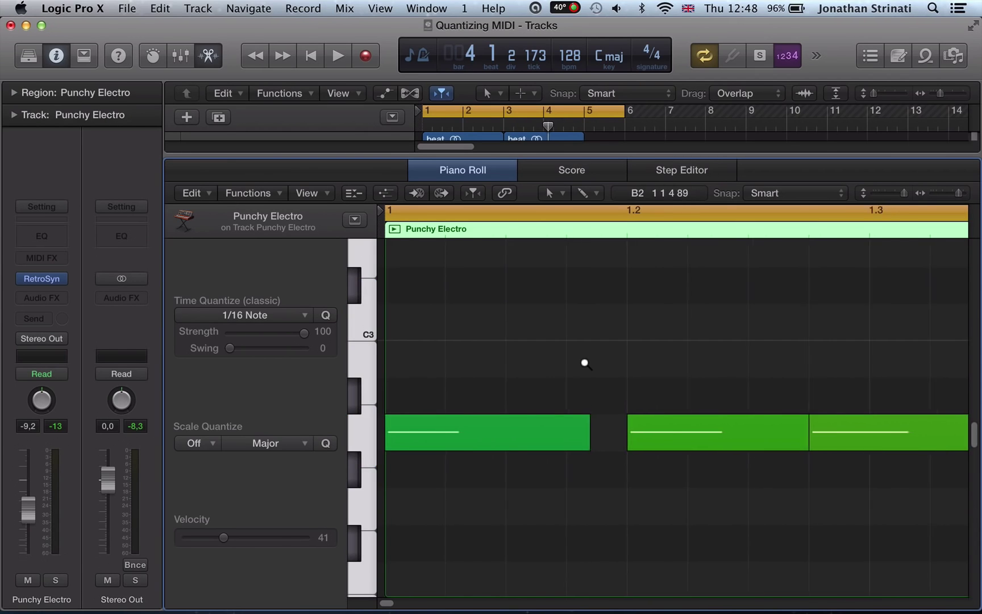
key("super+a")
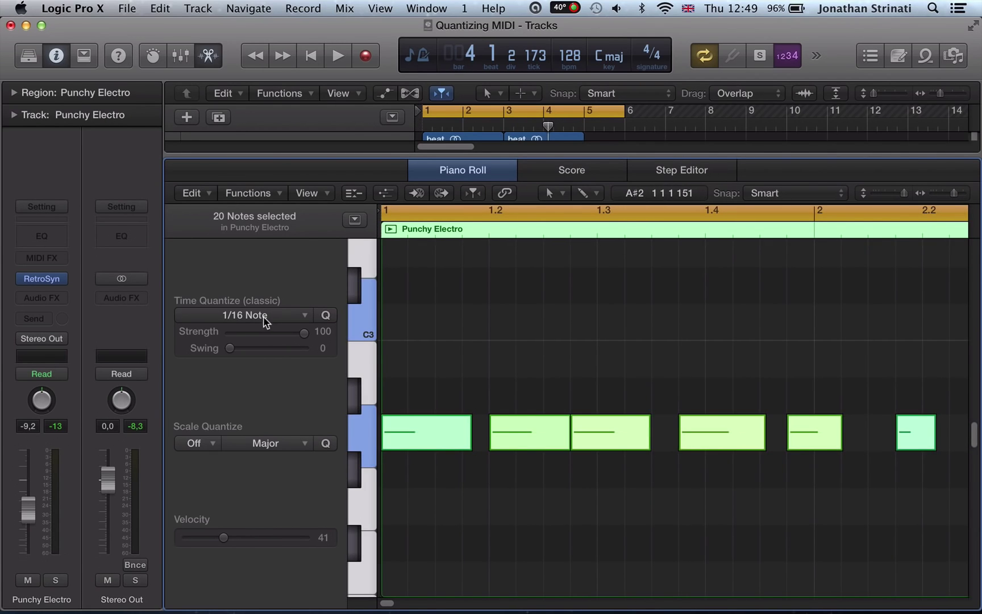
Quantize the bass notes to 1/8 Triplet and play back the triplet-timed part.
left_click(264, 318)
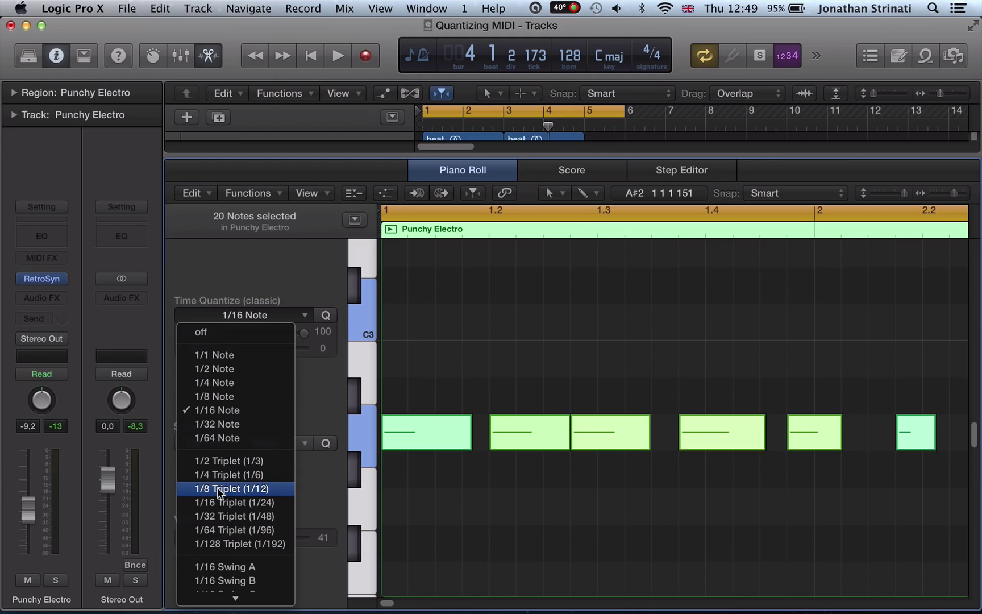
left_click(235, 492)
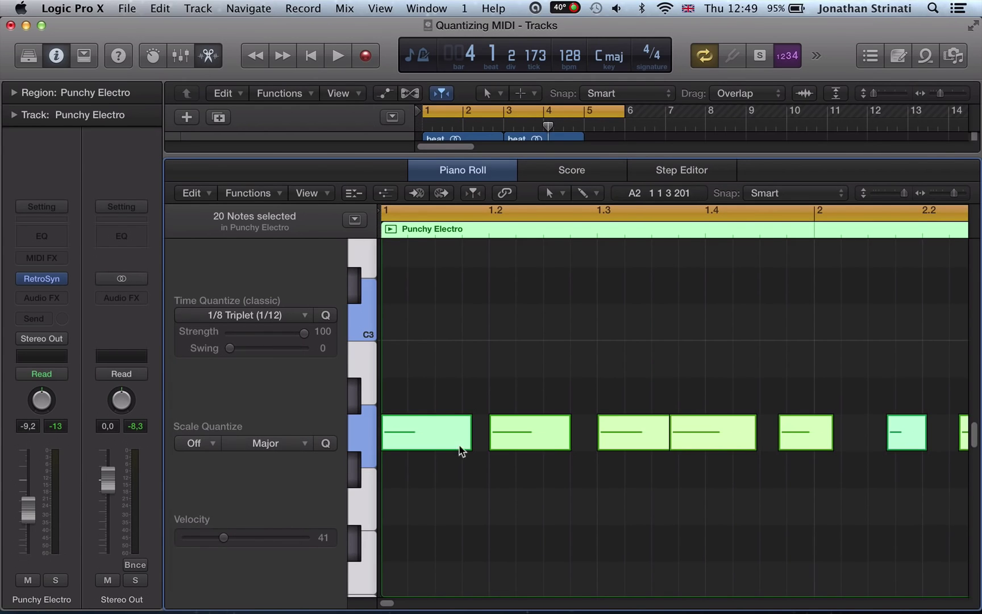
key("space")
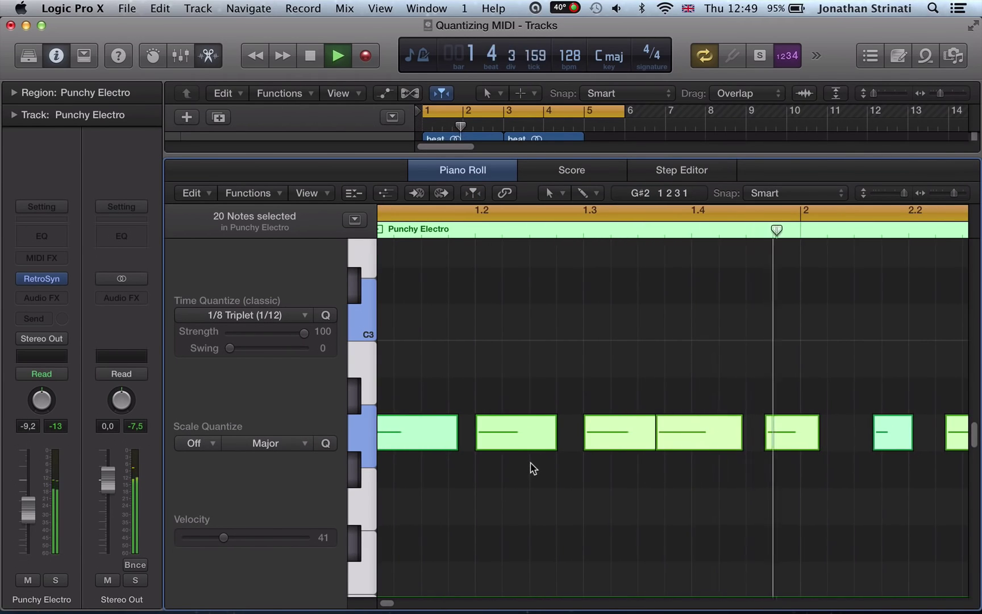
scroll(523, 459, "right", 3)
scroll(528, 461, "right", 10)
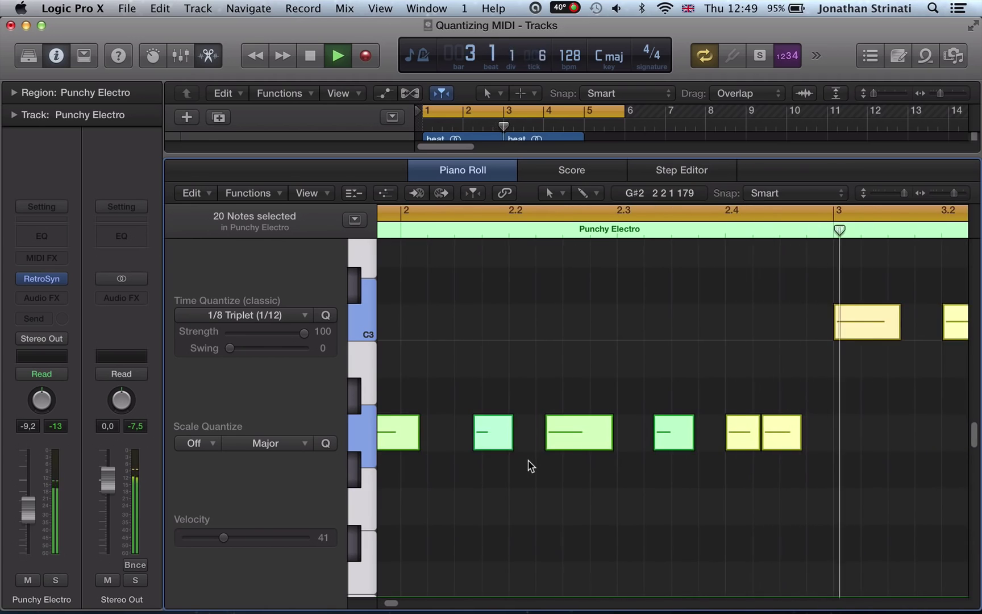
scroll(527, 459, "right", 3)
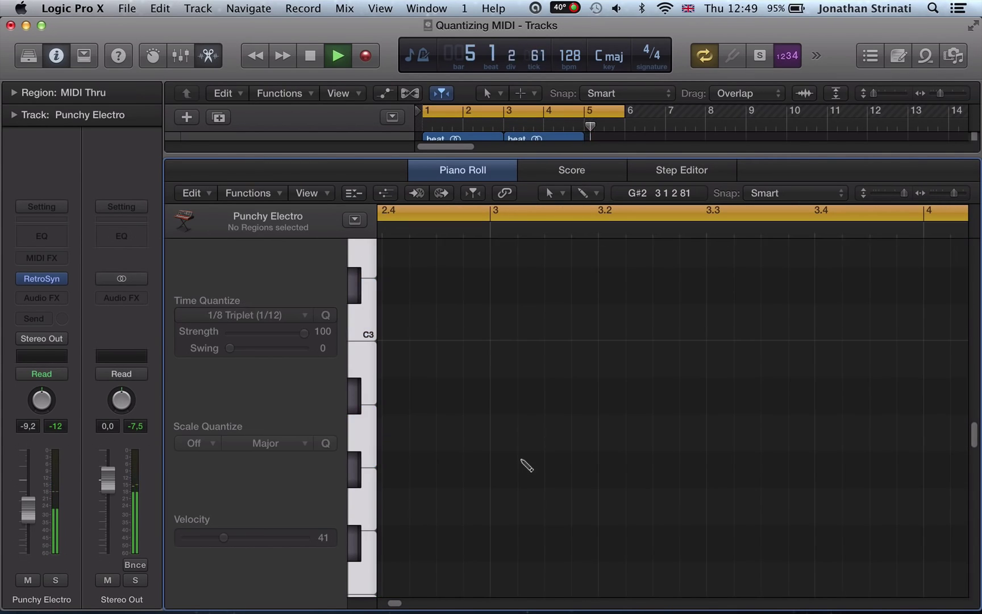
Stop playback, return to the region start, and browse the swing presets without changing them.
key("super+a")
key("space")
key("Return")
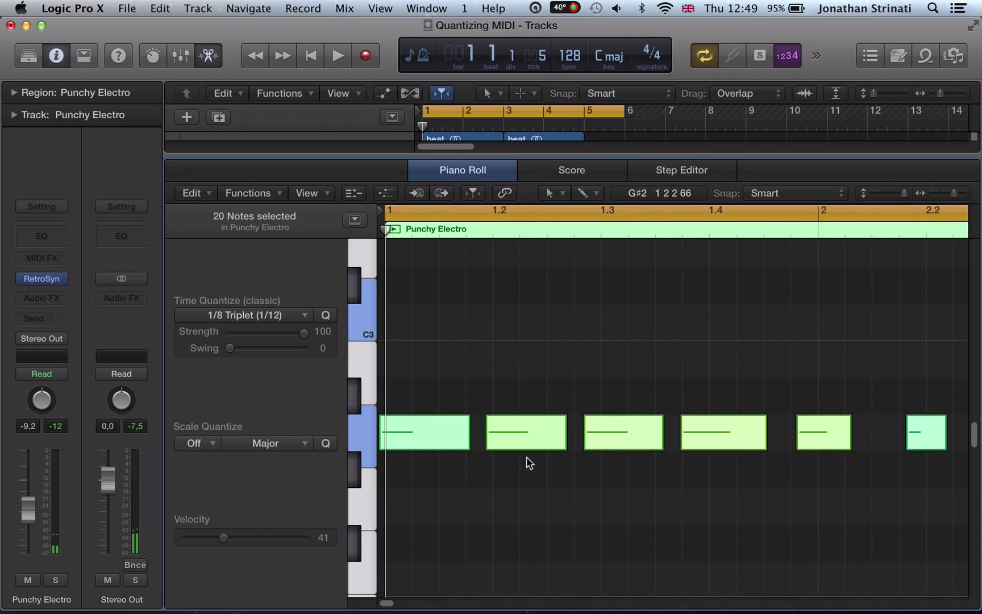
left_click(245, 315)
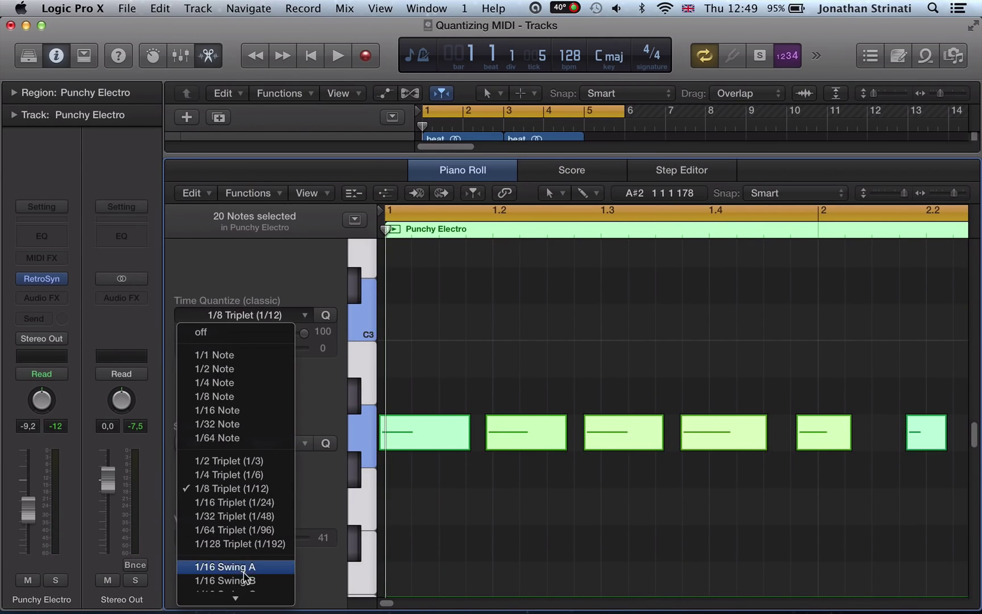
mouse_move(236, 603)
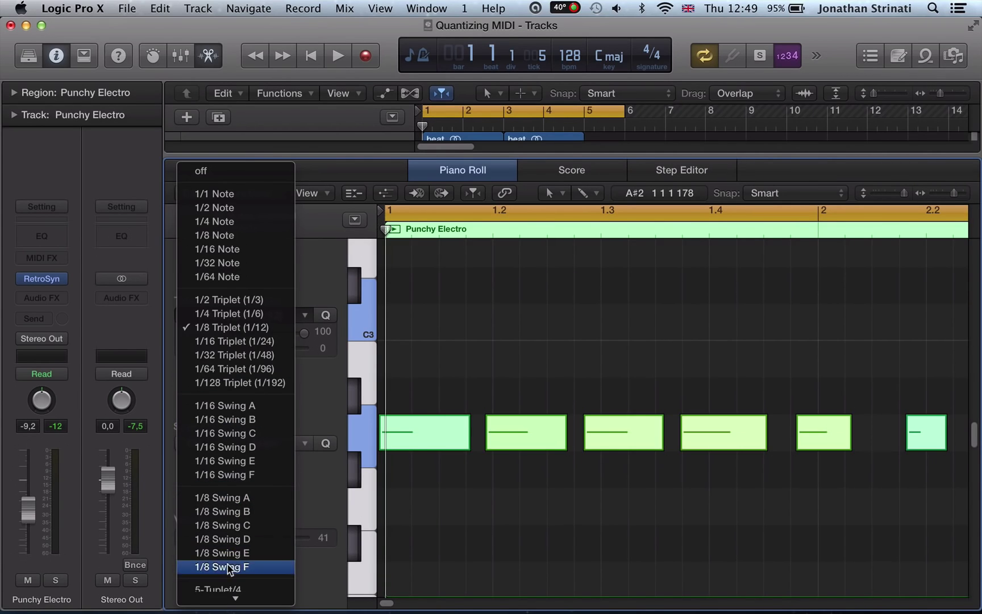
left_click(528, 368)
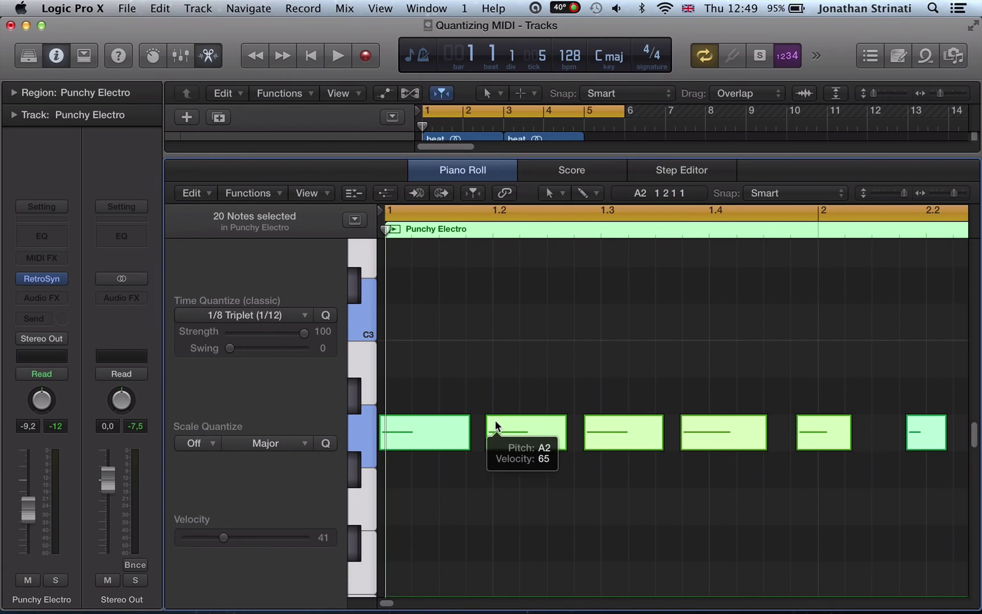
Replay the bass line, then reselect all 20 notes.
key("space")
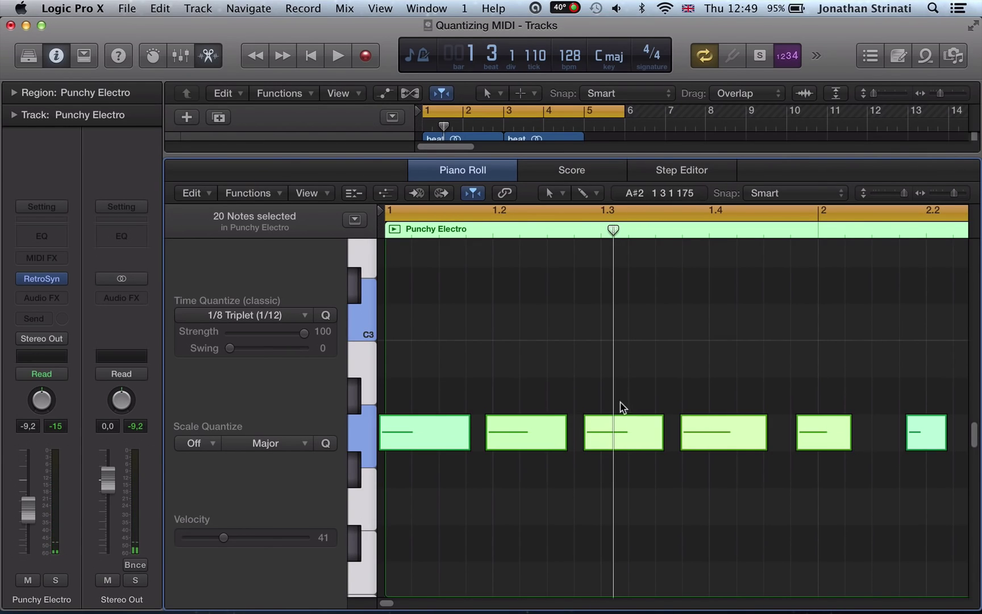
left_click(591, 471)
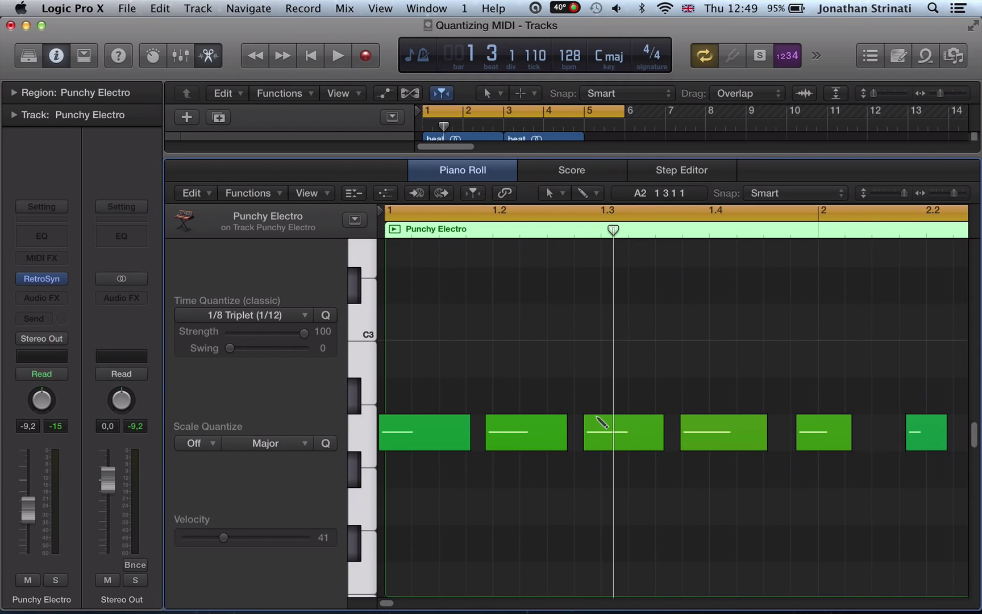
key("super+a")
Quantize the bass notes to 1/16 Note and reselect all 20 notes.
left_click(243, 316)
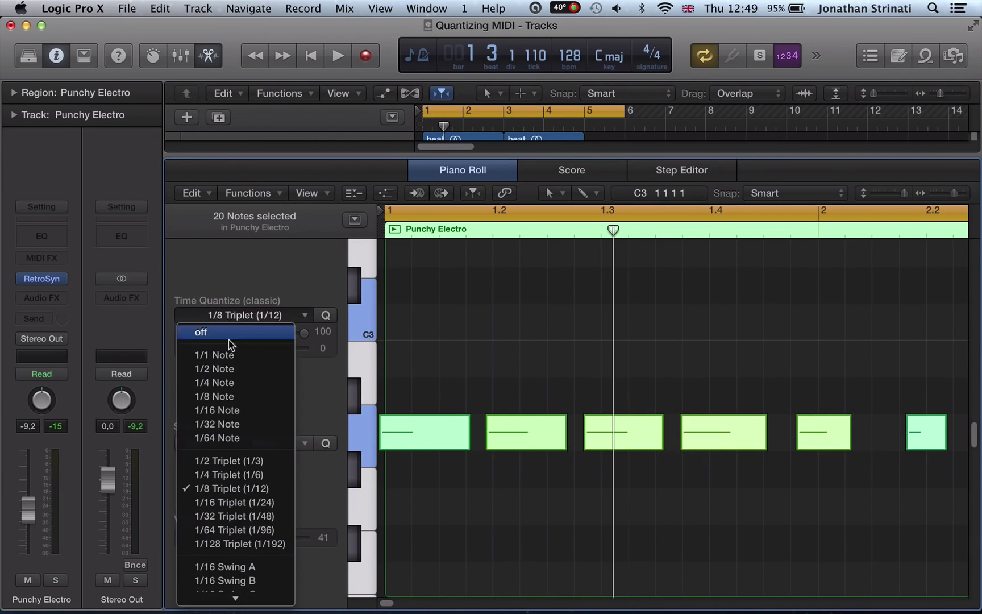
left_click(230, 408)
left_click(603, 361)
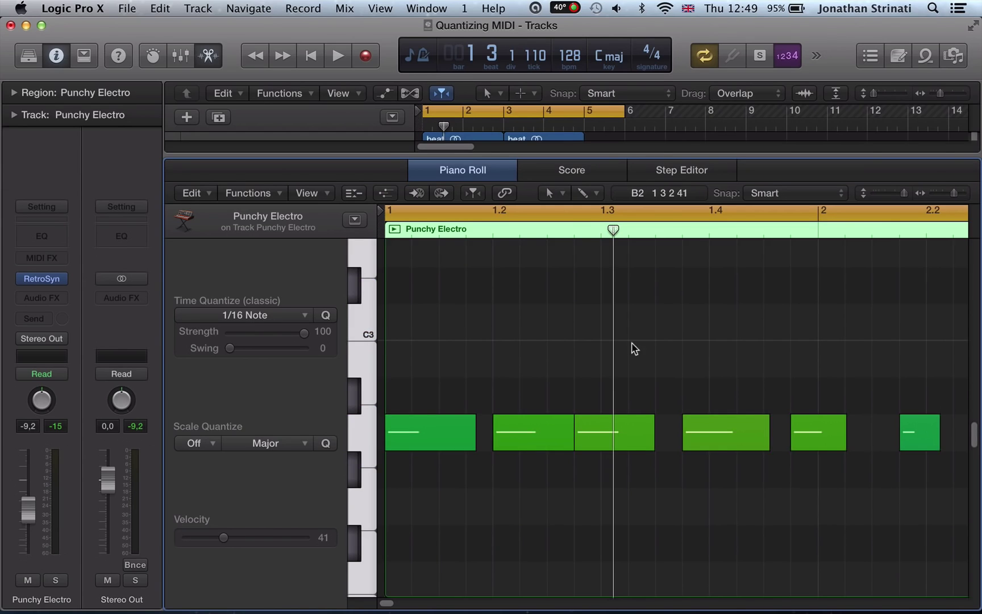
key("super+a")
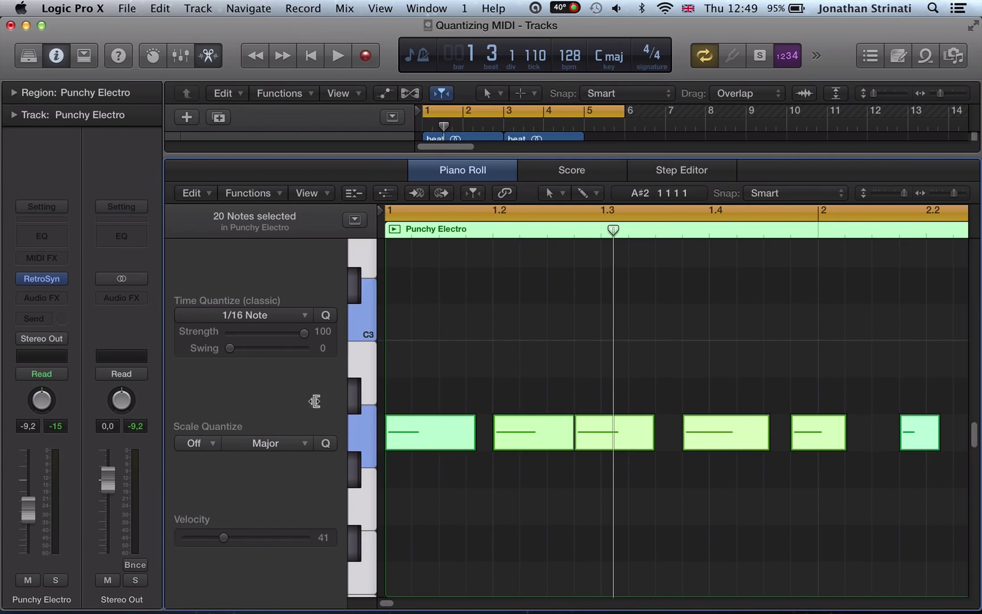
Try 1/16 Swing A and 1/16 Swing B, then settle on 1/16 Swing D.
left_click(227, 316)
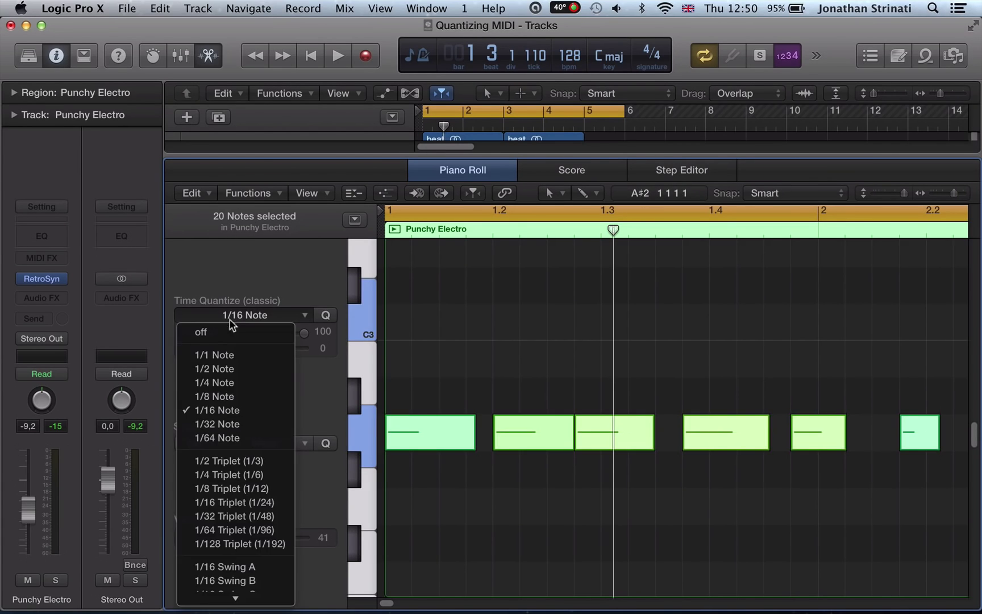
left_click(238, 567)
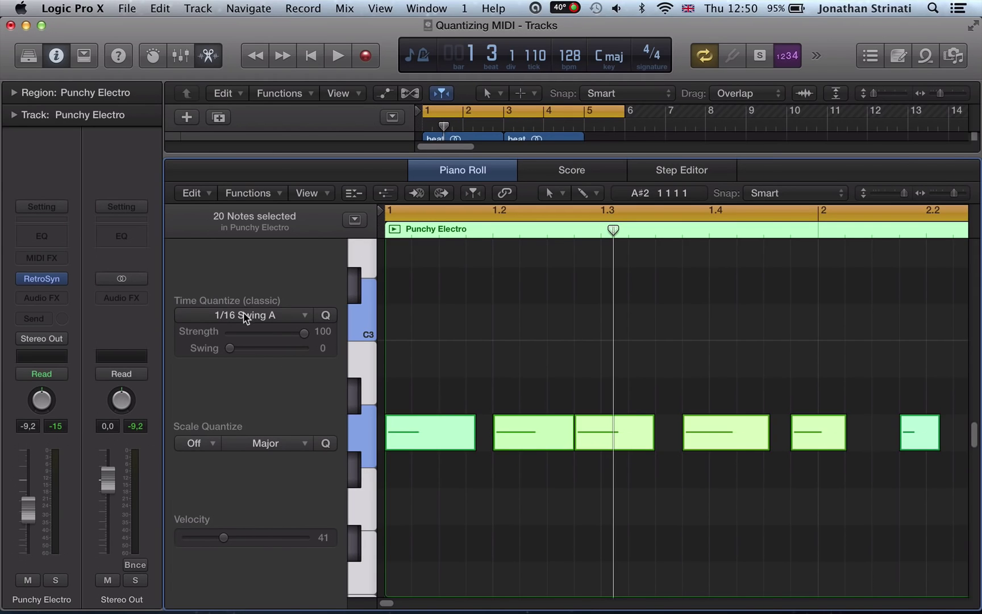
left_click(244, 316)
left_click(230, 580)
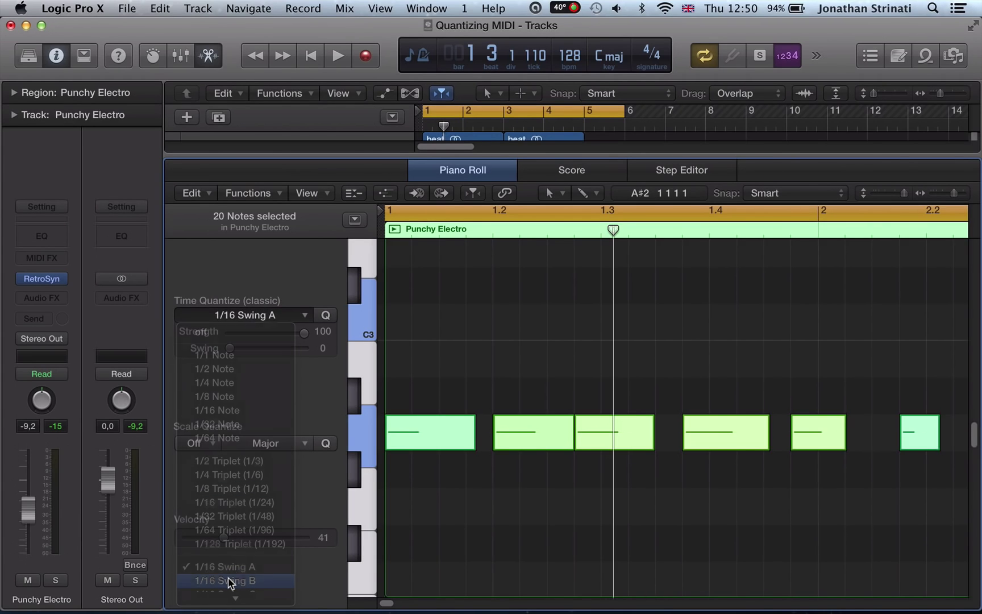
left_click(220, 317)
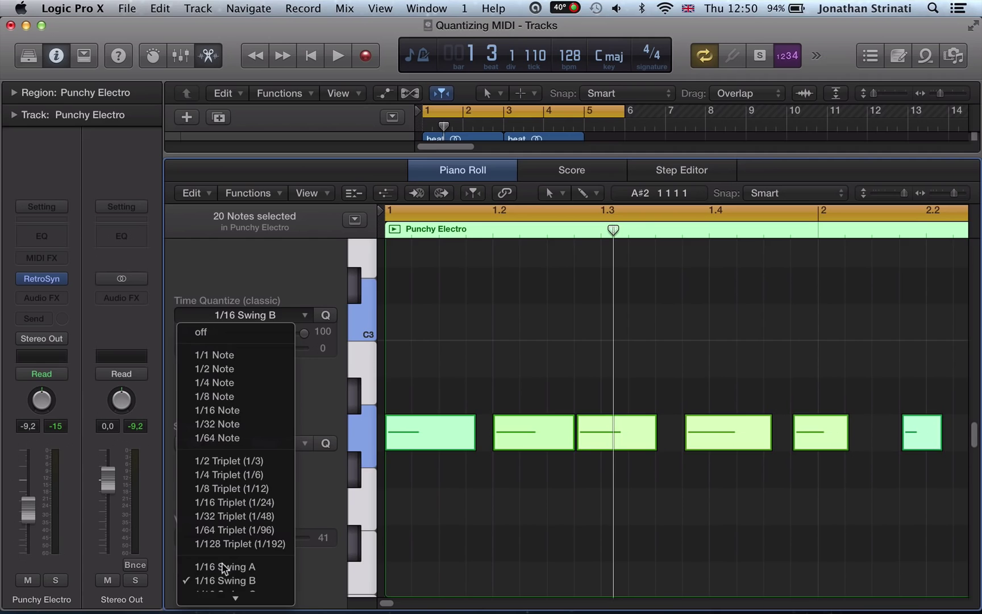
left_click(227, 494)
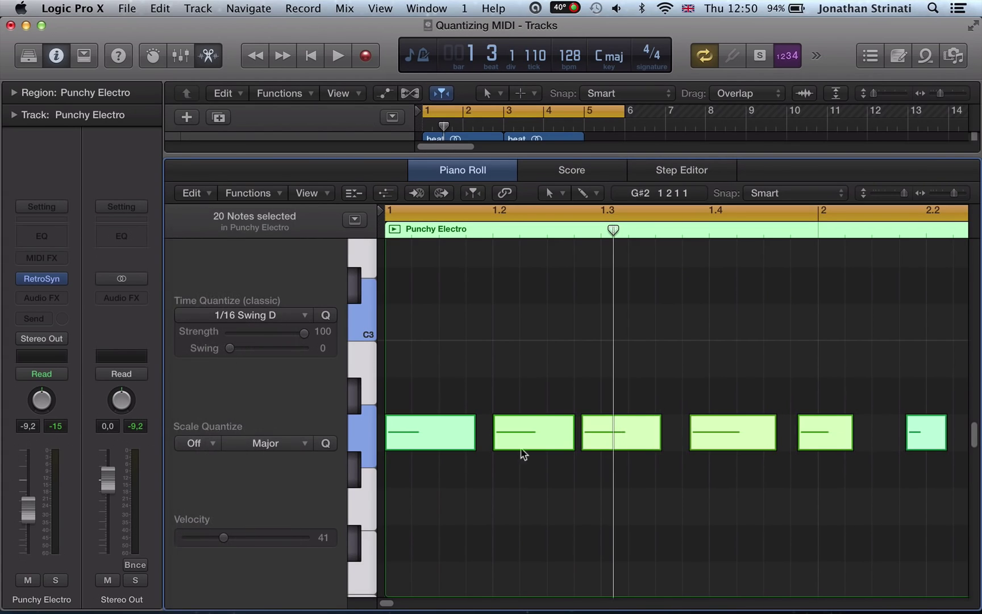
Play back the 1/16 Swing D bass line to hear the swung feel.
key("space")
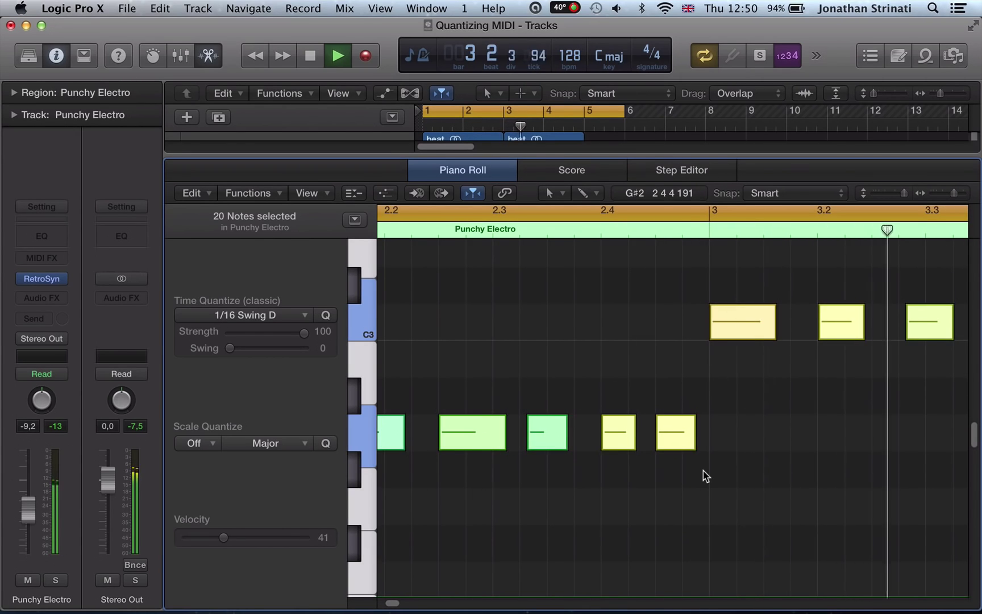
key("space")
scroll(524, 351, "left", 3)
scroll(520, 358, "left", 3)
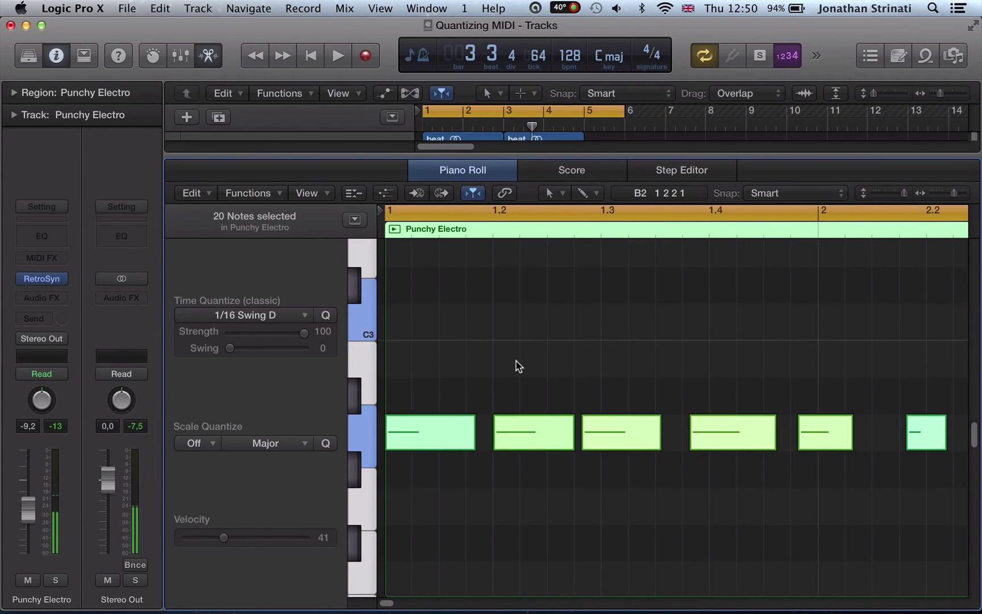
Drag the second bass note earlier, off the grid, right against the first note.
left_click(522, 379)
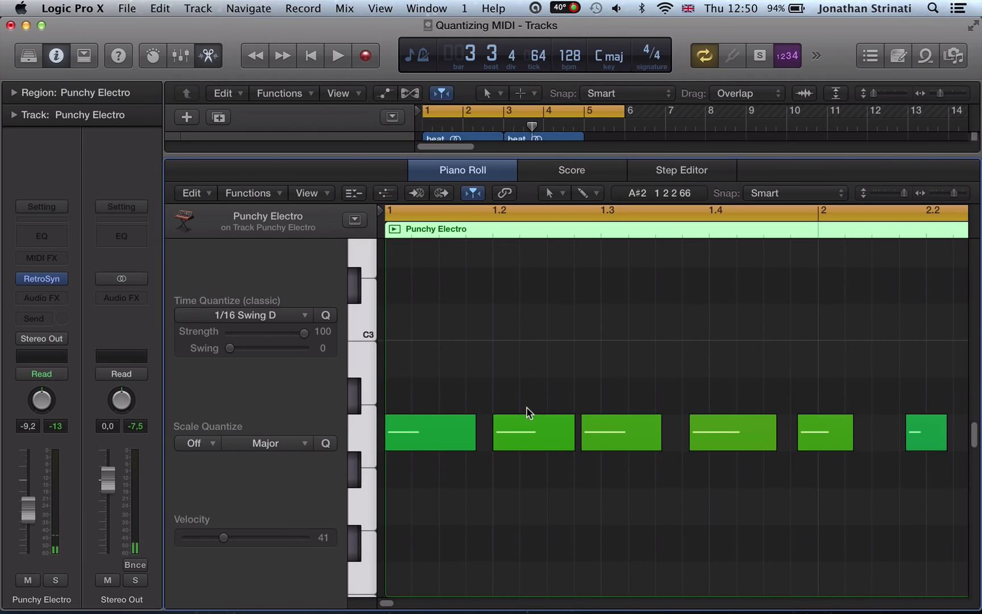
left_click(411, 435)
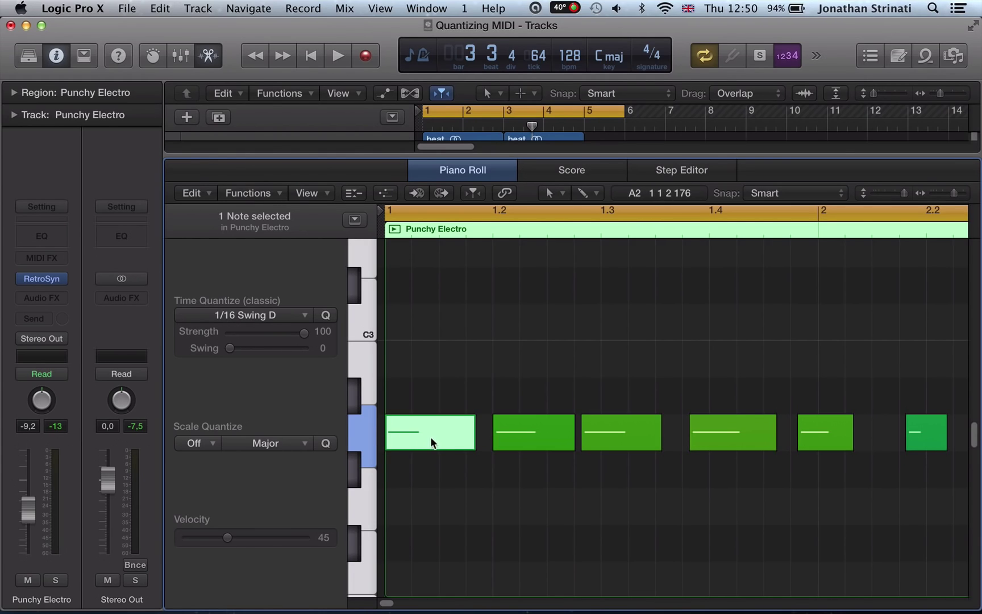
left_click(598, 430)
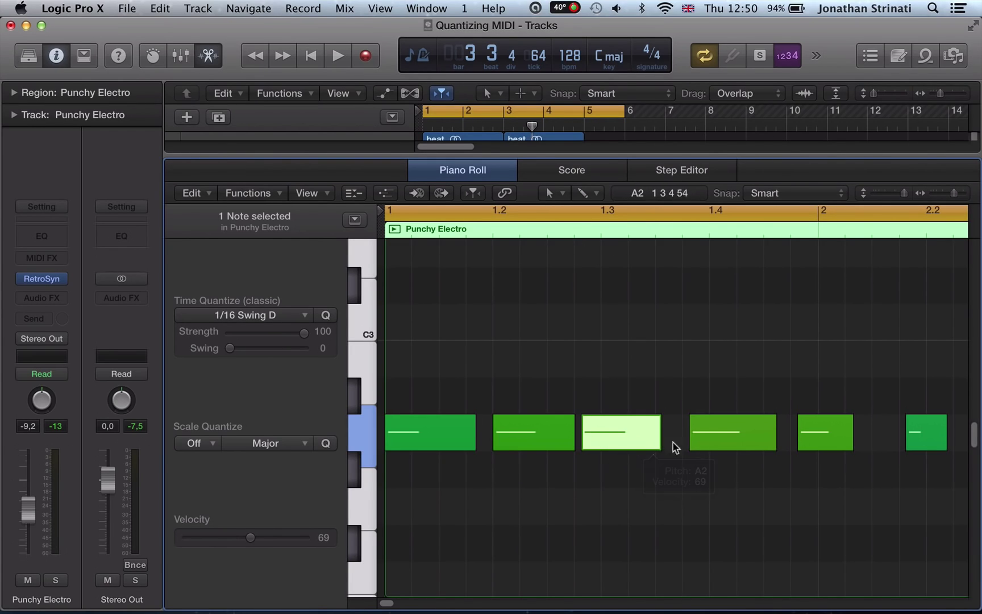
left_click_drag(511, 433, 458, 431)
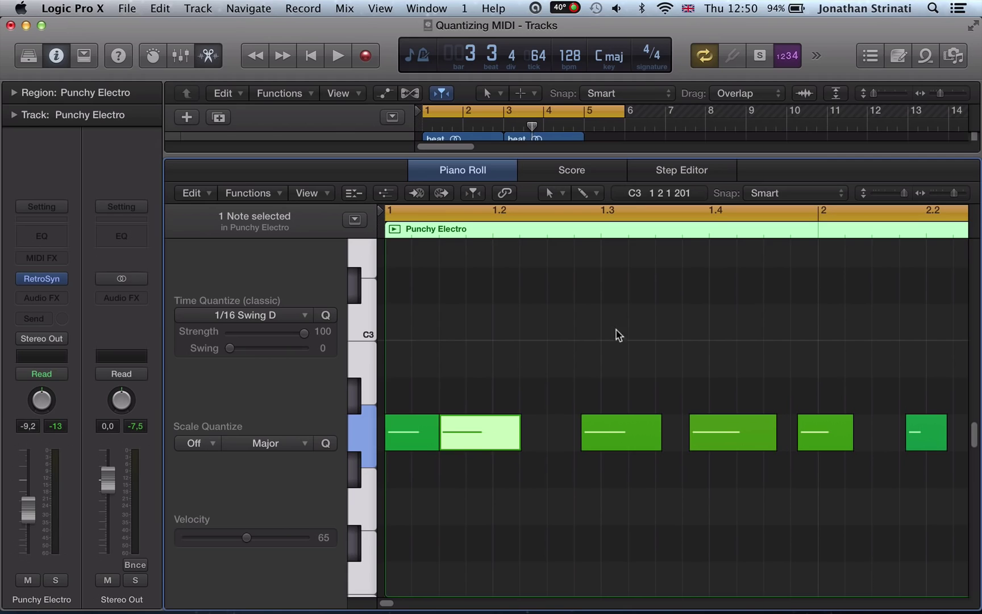
left_click(570, 427)
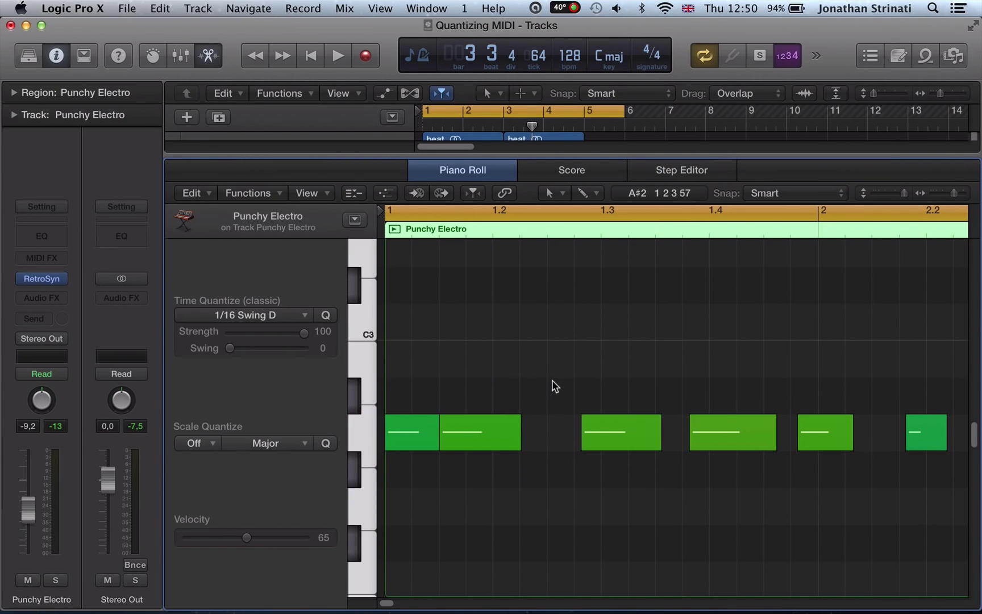
Browse the list of quantize values without changing 1/16 Swing D.
scroll(572, 398, "right", 5)
scroll(571, 406, "left", 5)
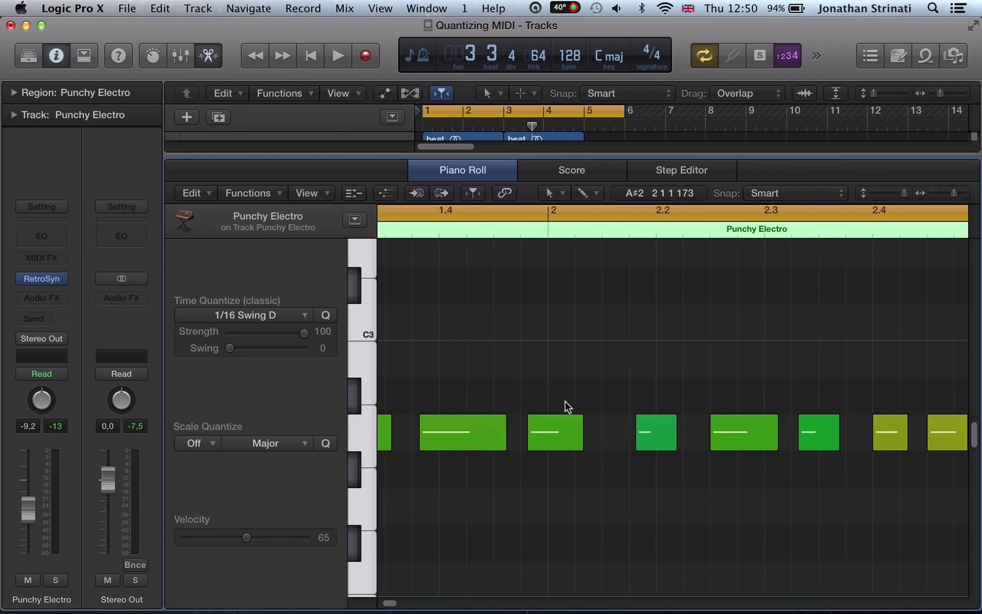
left_click(276, 316)
mouse_move(244, 600)
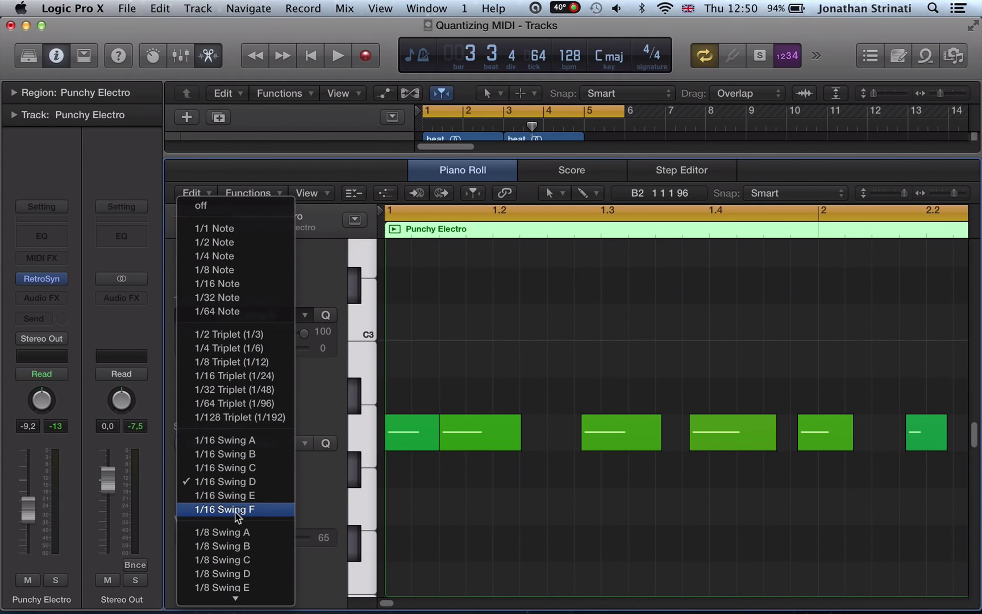
Look through the remaining quantize presets, keep 1/16 Swing D, and reselect all 20 notes.
left_click(604, 504)
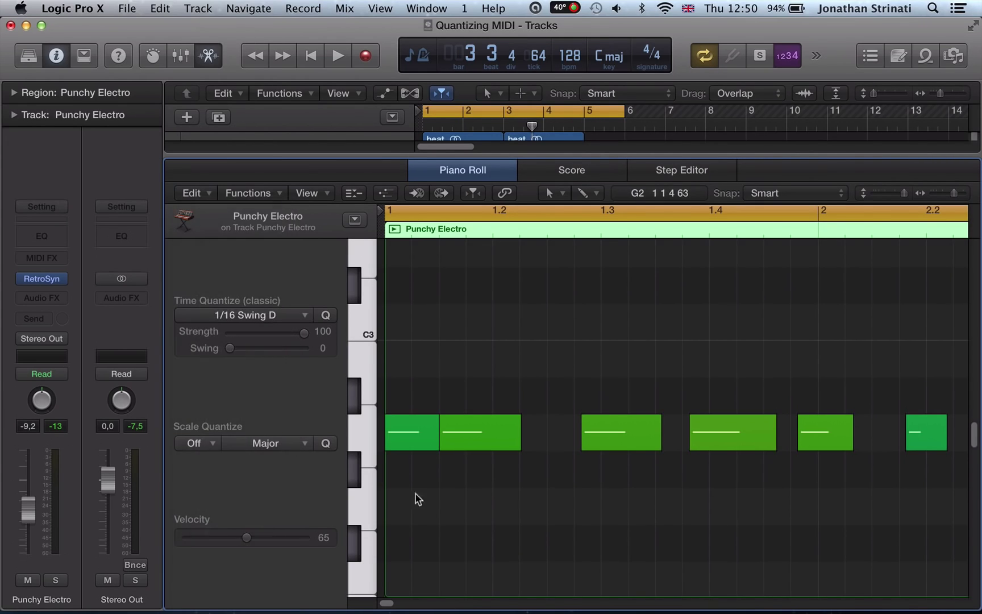
left_click(243, 316)
mouse_move(242, 601)
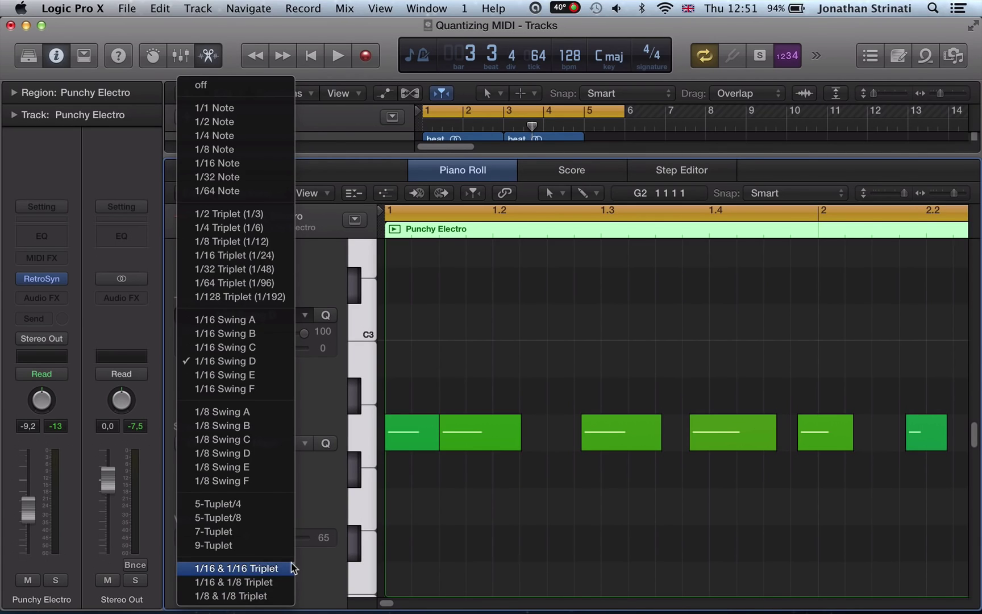
left_click(516, 511)
key("super+a")
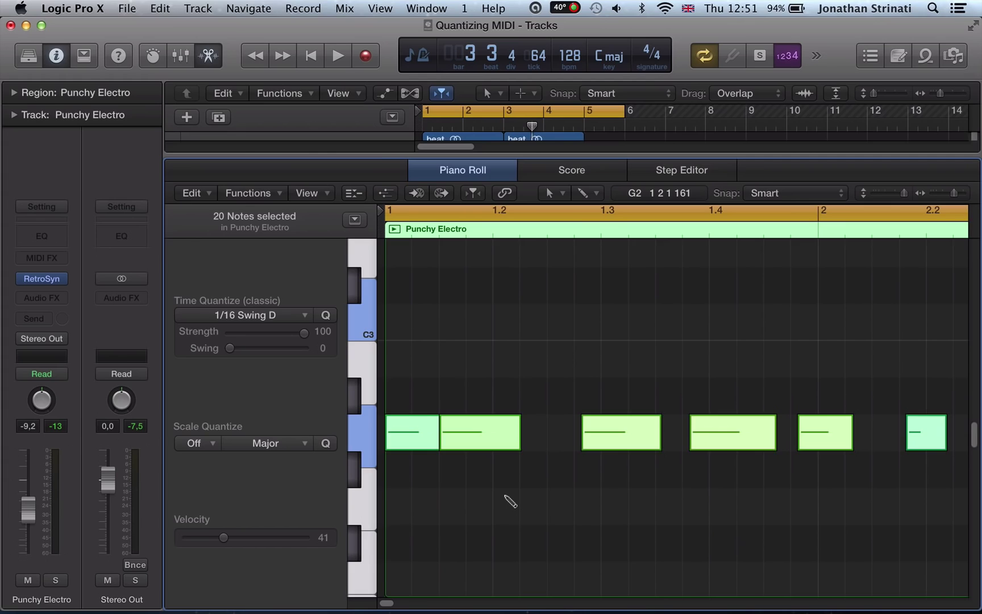
Move the second note back to its original spot and apply 1/16 Swing D to all notes.
left_click(477, 432)
left_click_drag(477, 432, 532, 432)
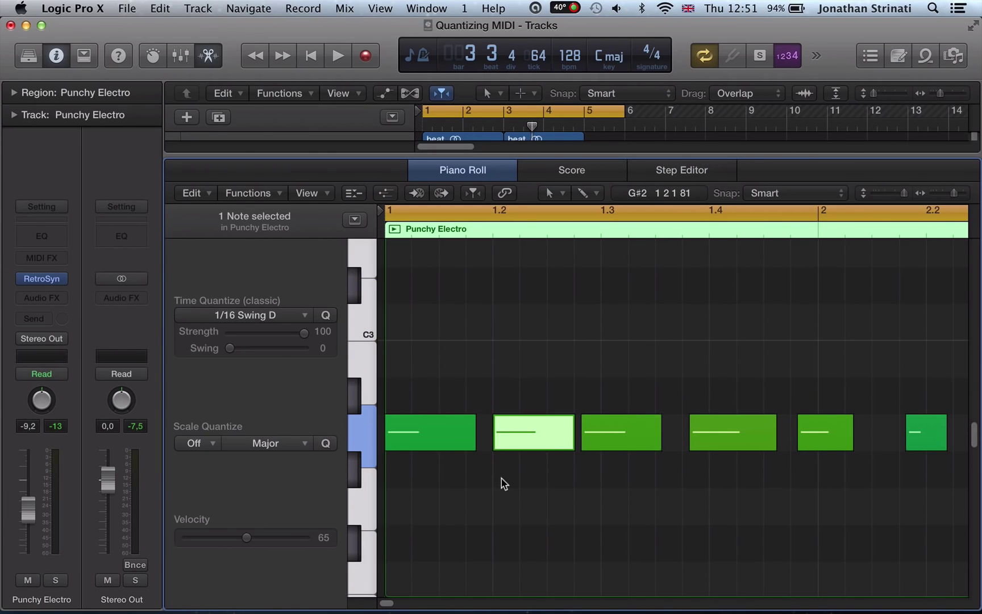
key("super+a")
key("q")
left_click(496, 482)
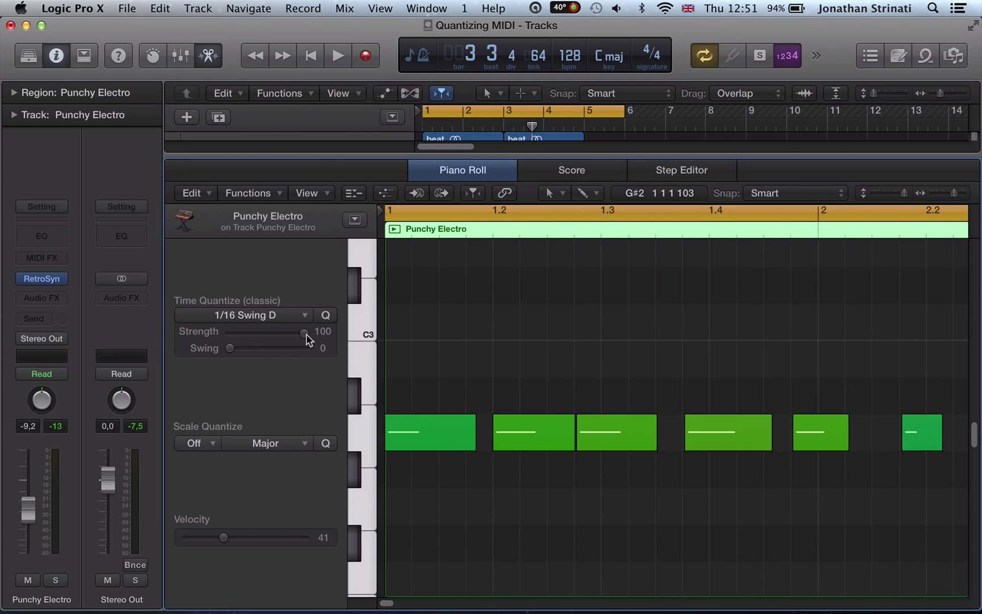
Zoom around beat 4 of bar 1, then reapply the 1/16 Swing D quantize to all notes.
scroll(732, 467, "right", 5)
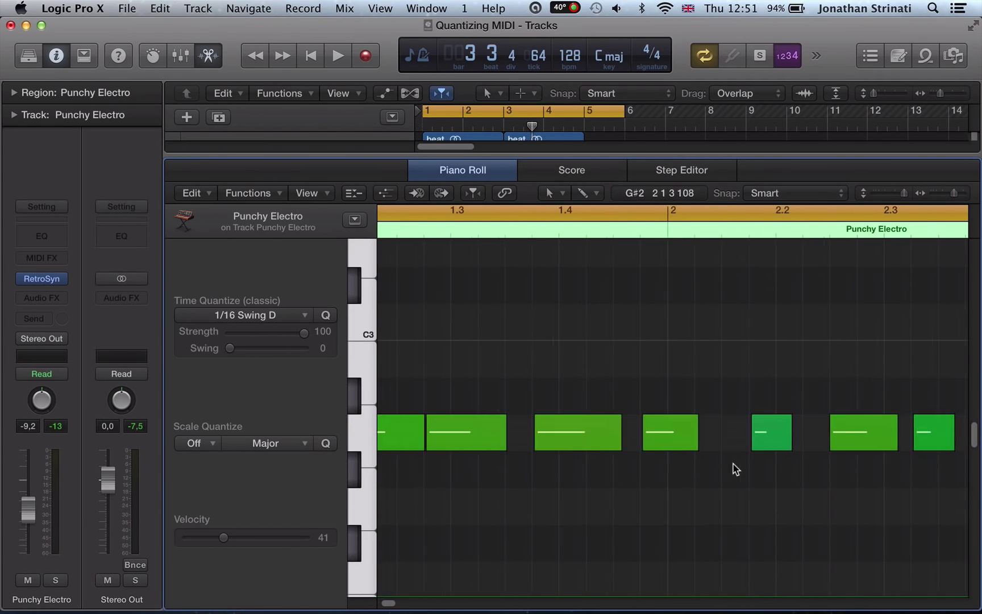
left_click(640, 230)
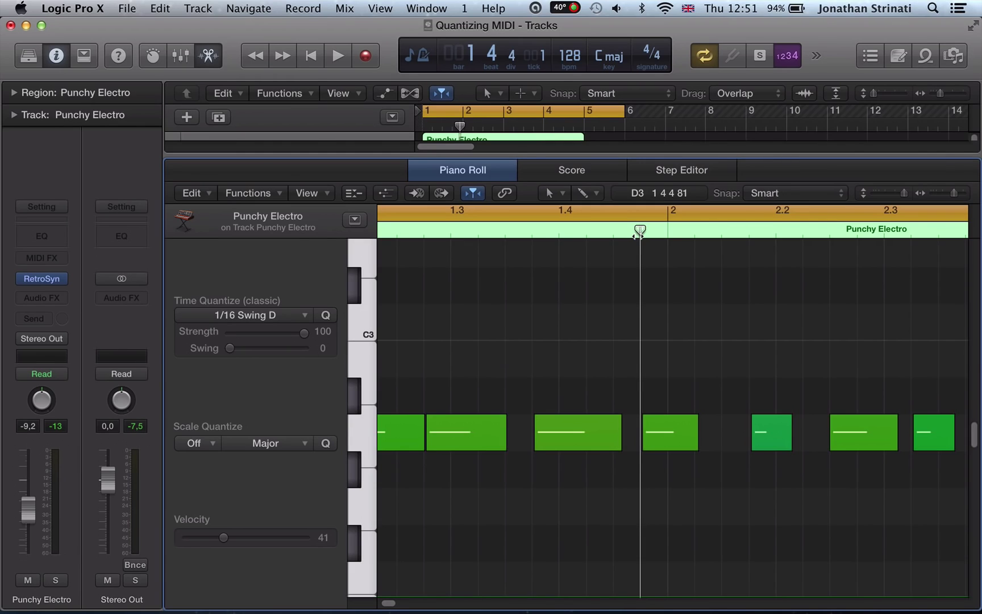
mouse_move(636, 244)
left_mouse_down()
mouse_move(635, 325)
mouse_move(635, 243)
left_mouse_up()
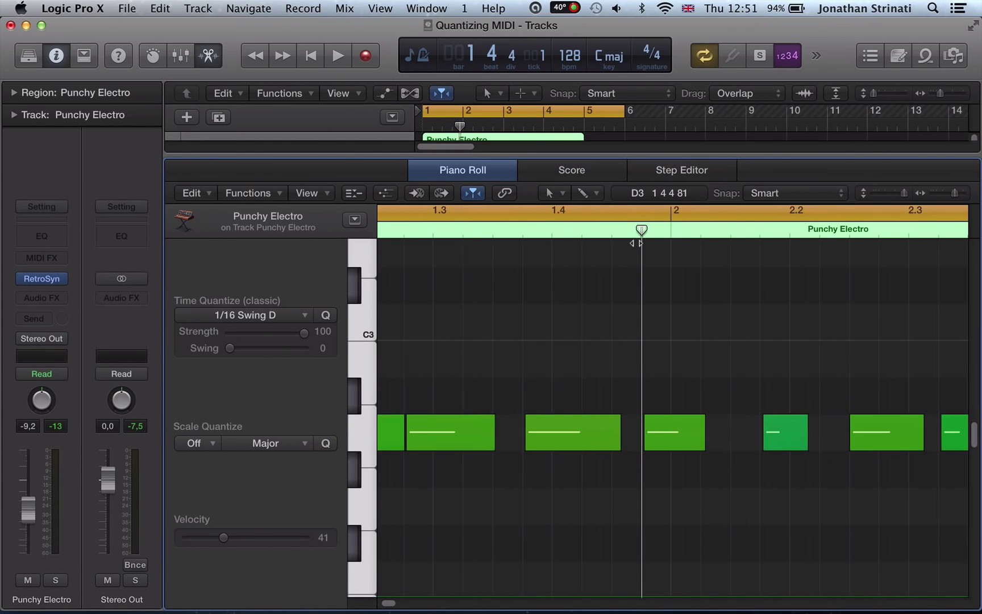
left_click(499, 391, "ctrl+alt")
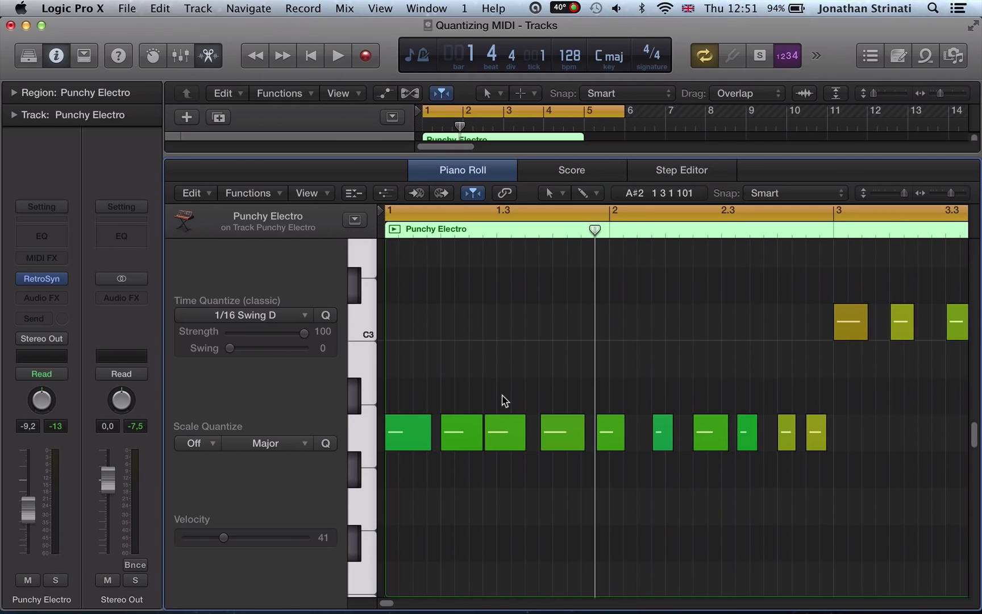
scroll(504, 398, "right", 5)
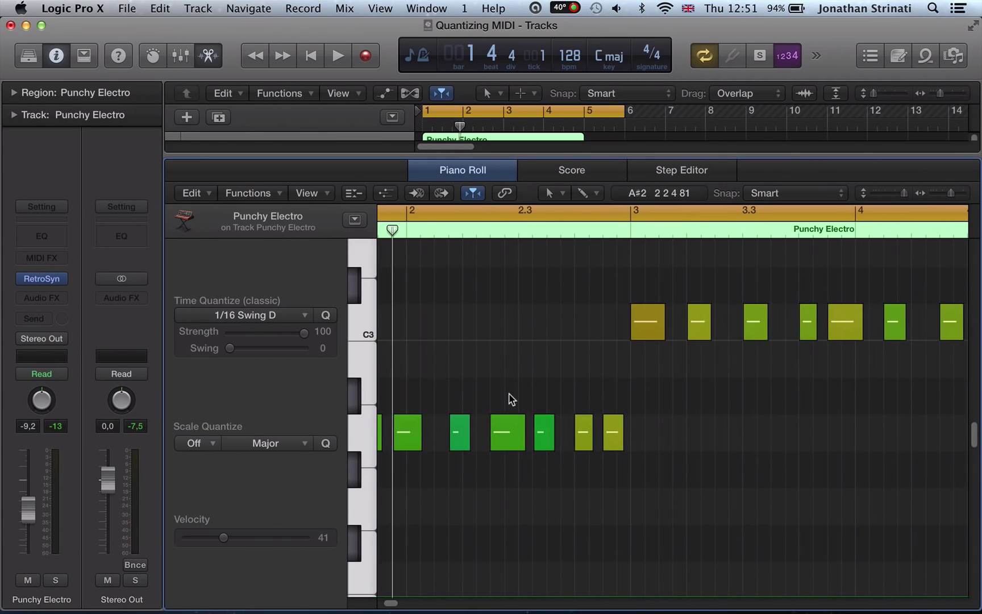
key("super+a")
key("q")
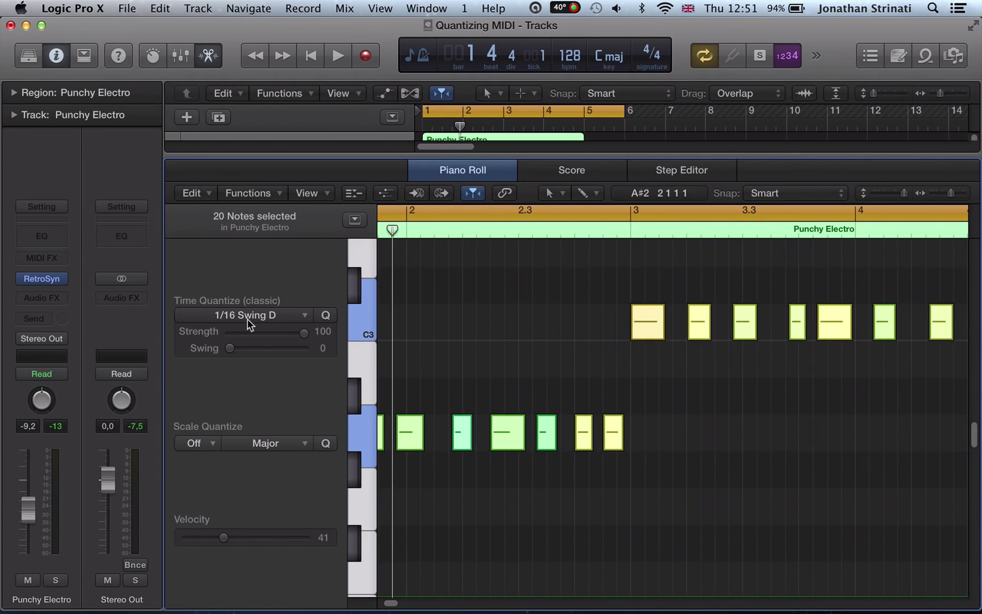
Requantize the bass notes to a straight 1/16 Note, dropping the Swing D feel.
left_click(214, 324)
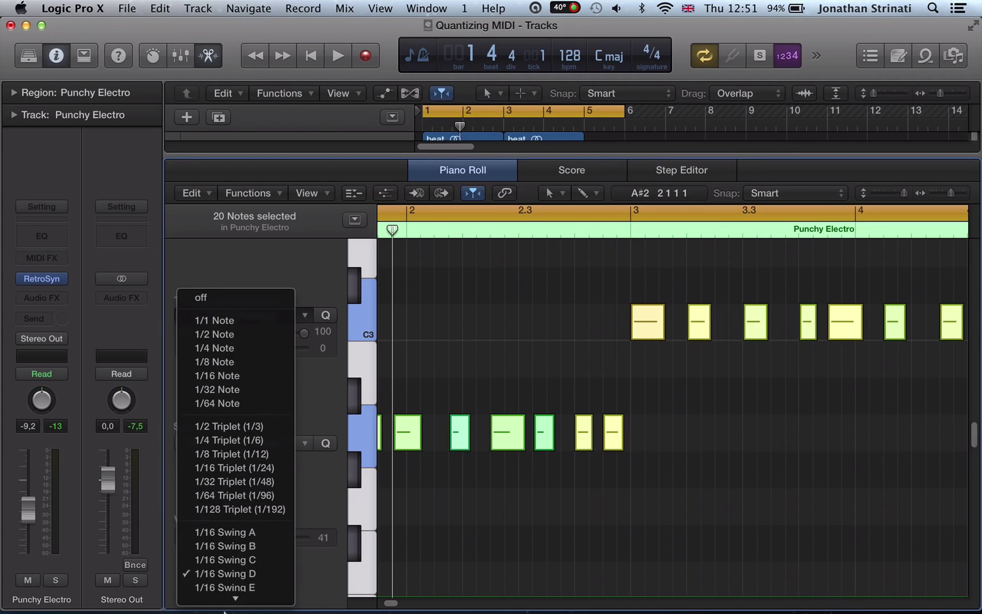
left_click(477, 366)
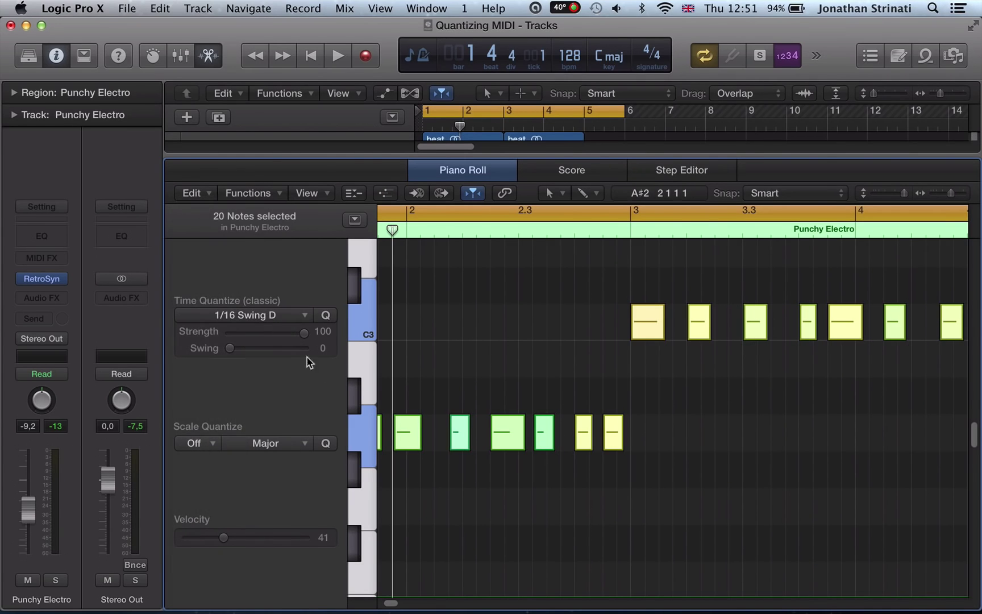
left_click(262, 317)
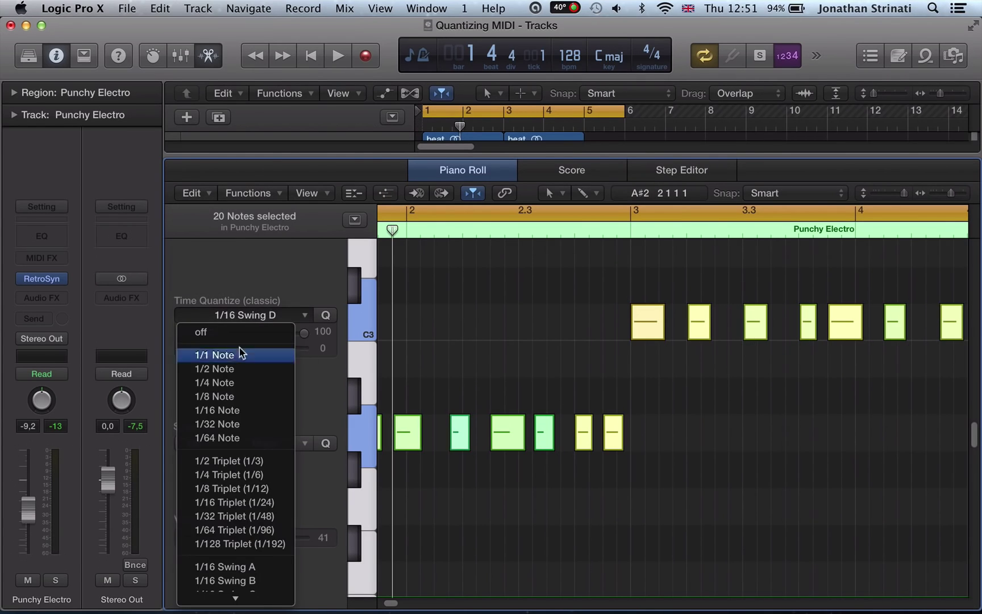
left_click(542, 378)
left_click(264, 317)
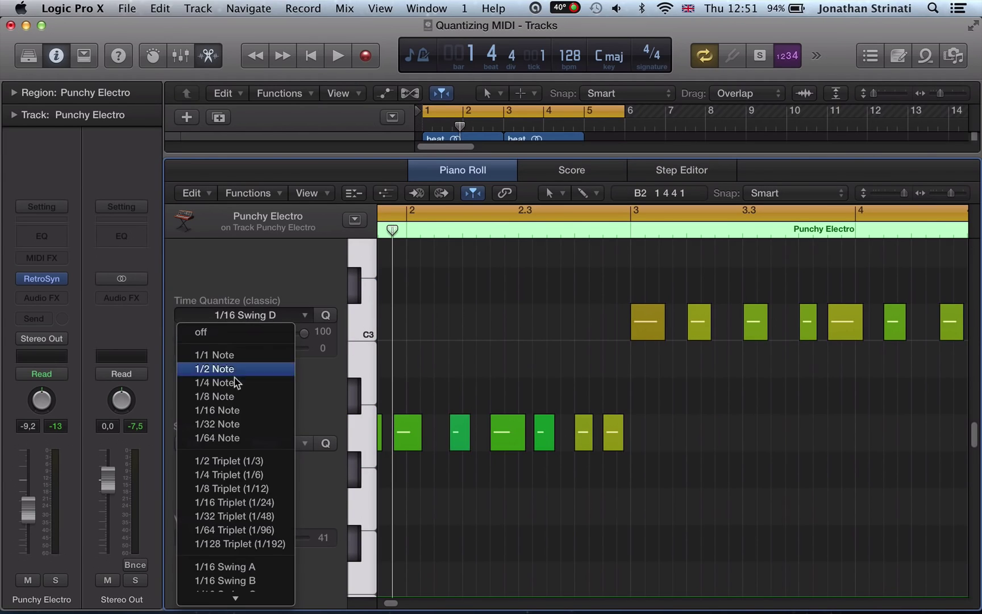
left_click(239, 412)
scroll(493, 381, "right", 1)
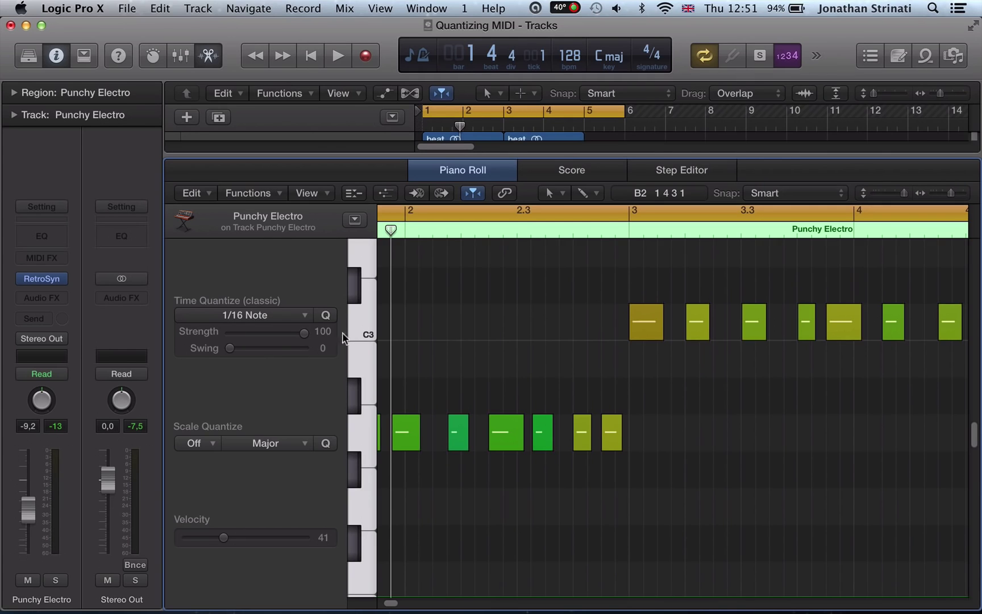
Zoom in on the bass notes until a single note fills the view.
left_click(401, 397, "ctrl+alt")
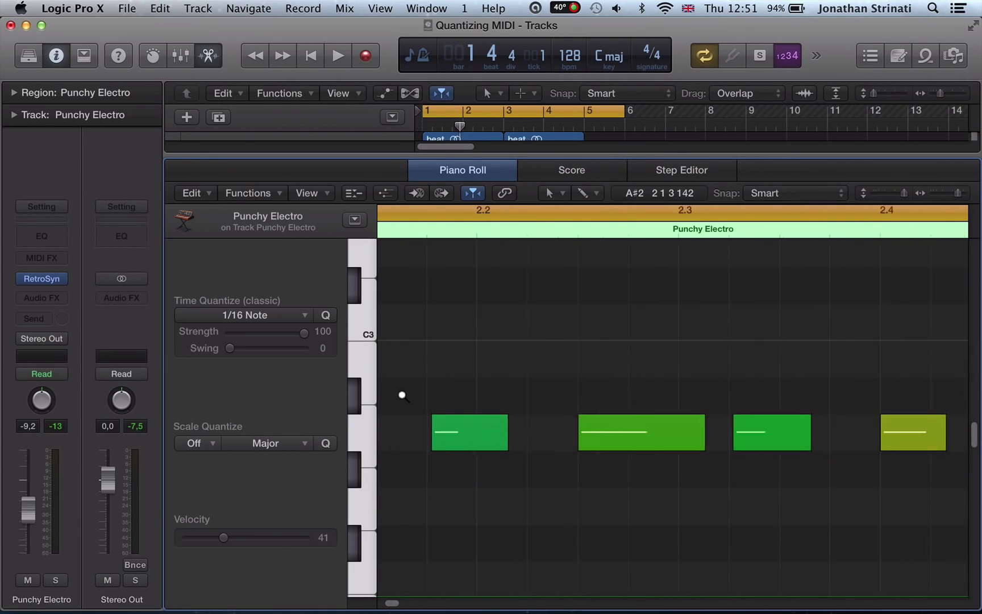
left_click(402, 395, "ctrl+alt")
left_click(402, 395, "ctrl+alt")
left_click(402, 396, "ctrl+alt")
left_click(420, 399, "ctrl+alt")
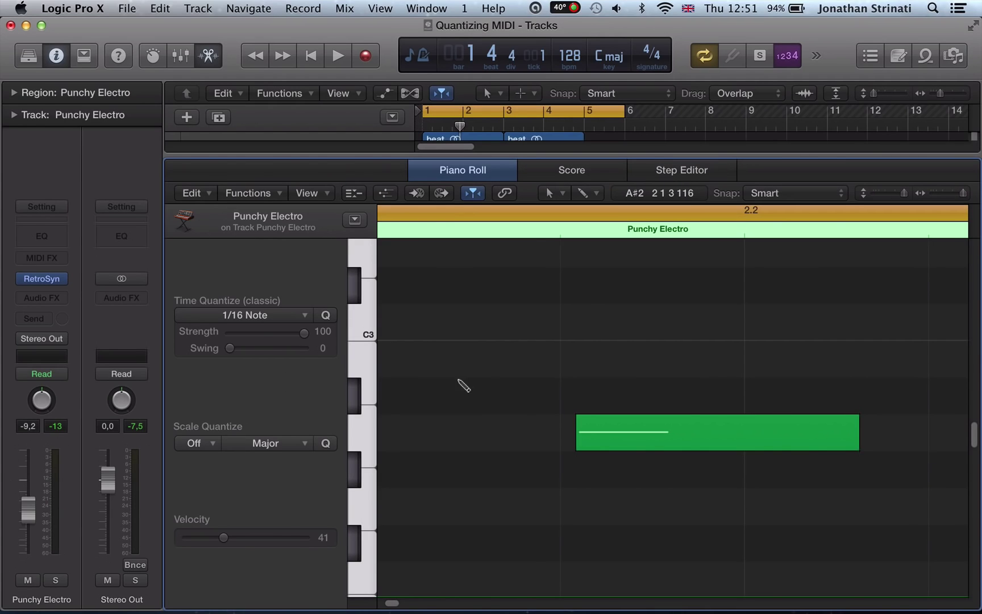
Select all notes and quantize them to the 1/16 grid at full strength, undoing one trial pass.
key("super+a")
left_click(322, 316)
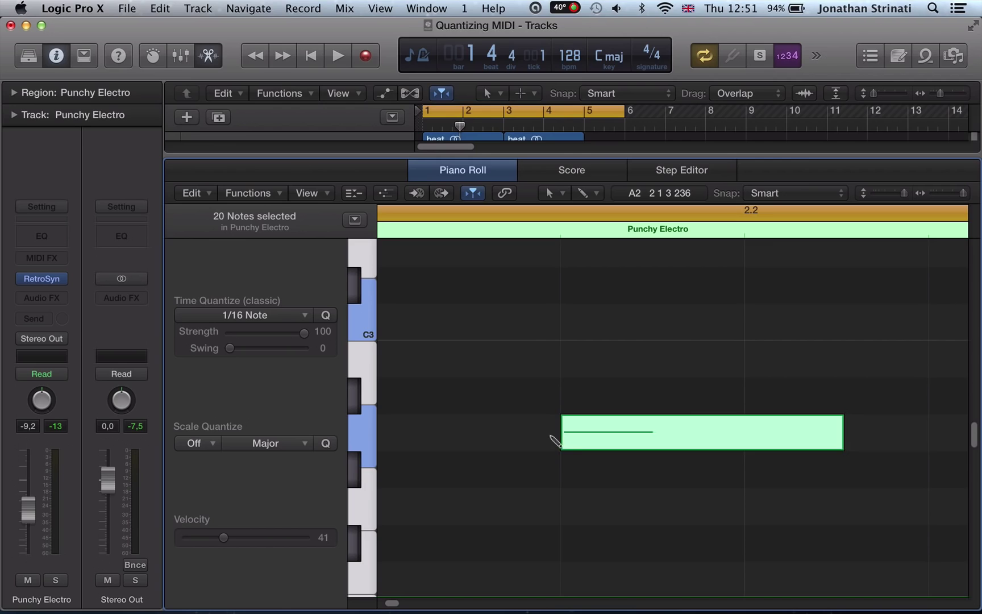
key("super+z")
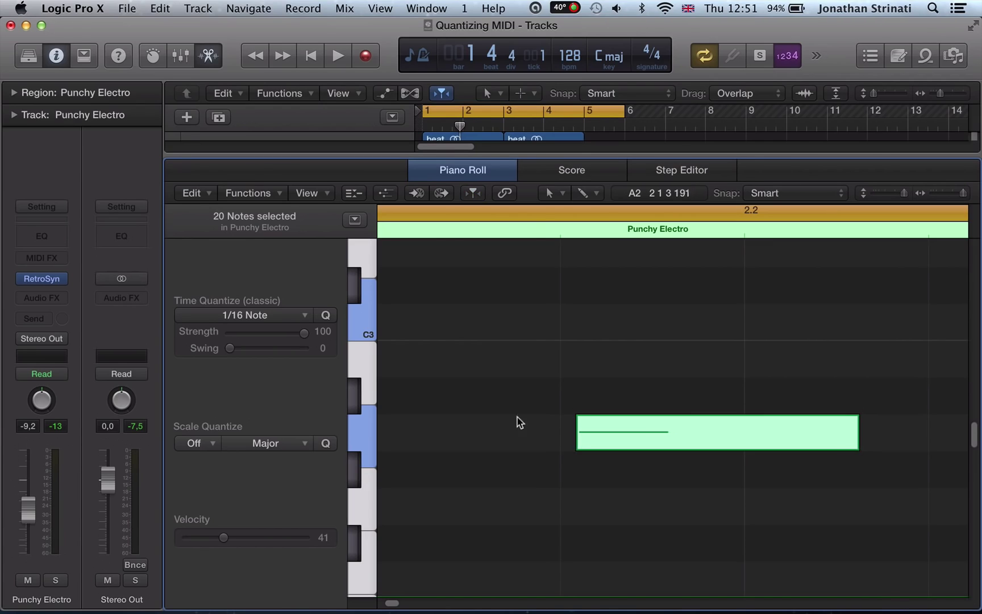
left_click(304, 333)
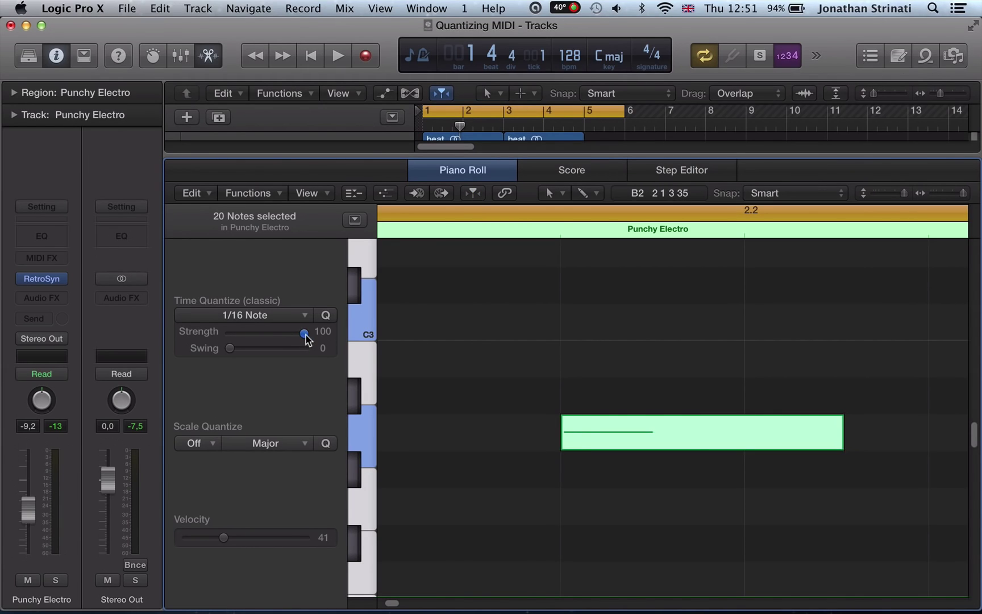
Lower the quantize strength to about 52, then all the way to 0.
left_click_drag(299, 335, 266, 335)
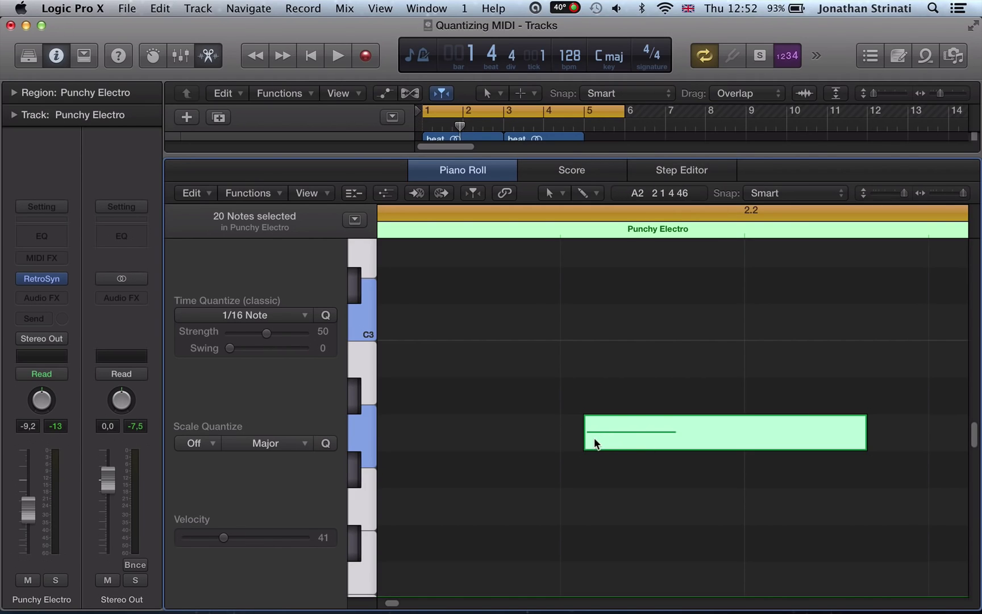
mouse_move(593, 438)
mouse_move(266, 335)
left_mouse_down()
mouse_move(216, 336)
mouse_move(301, 336)
mouse_move(259, 339)
left_mouse_up()
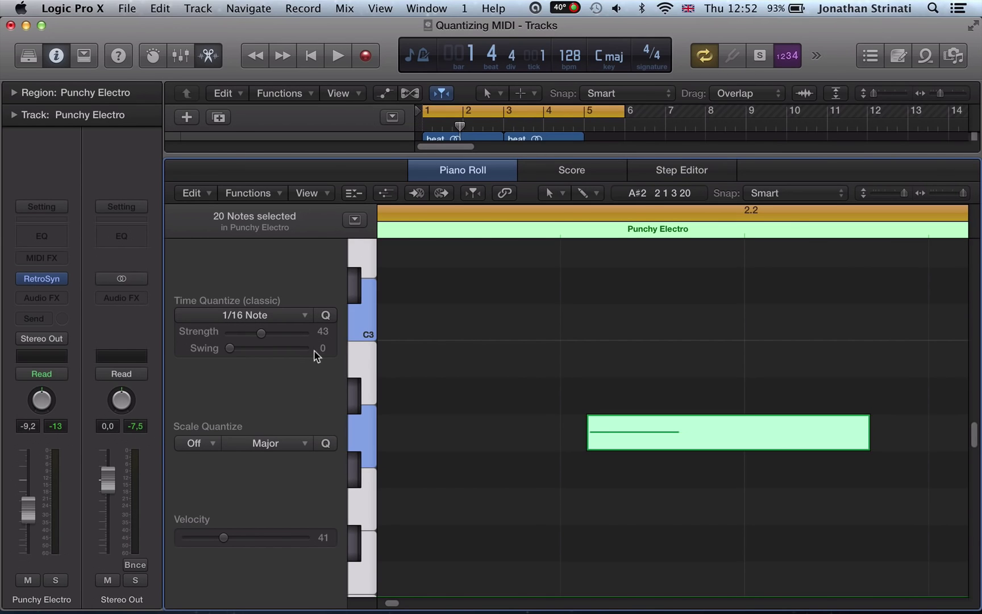
Put the playhead at bar 3 and raise the quantize strength to 68.
key("super+Left")
key("super+Left")
key("super+Left")
key("super+Left")
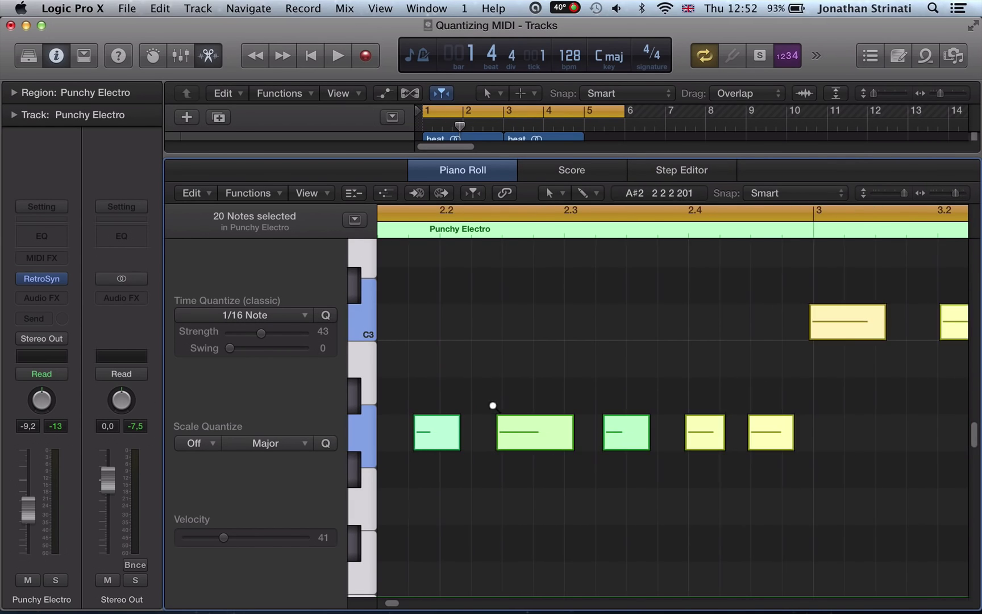
key("super+Left")
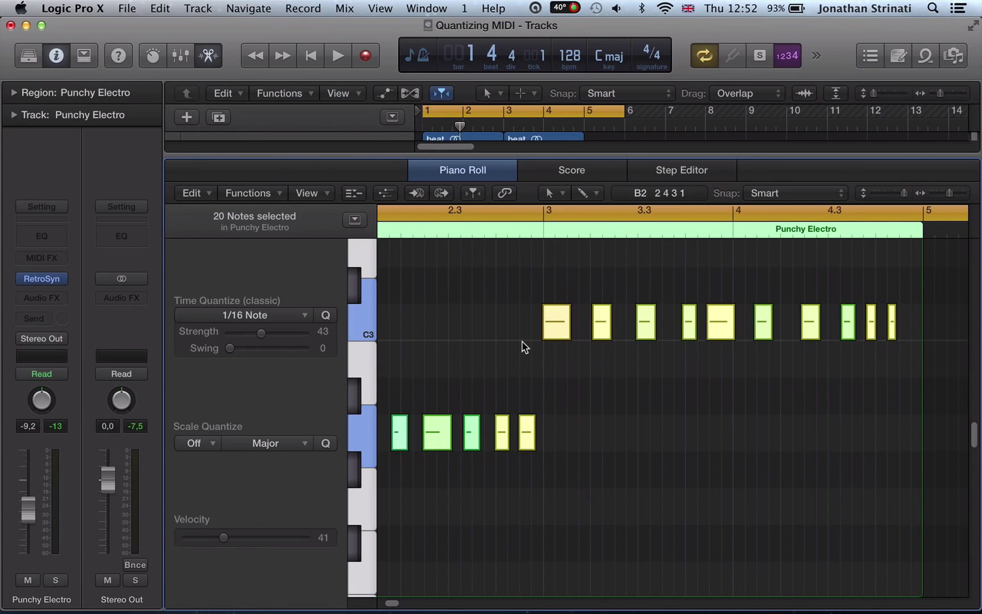
left_click(587, 230)
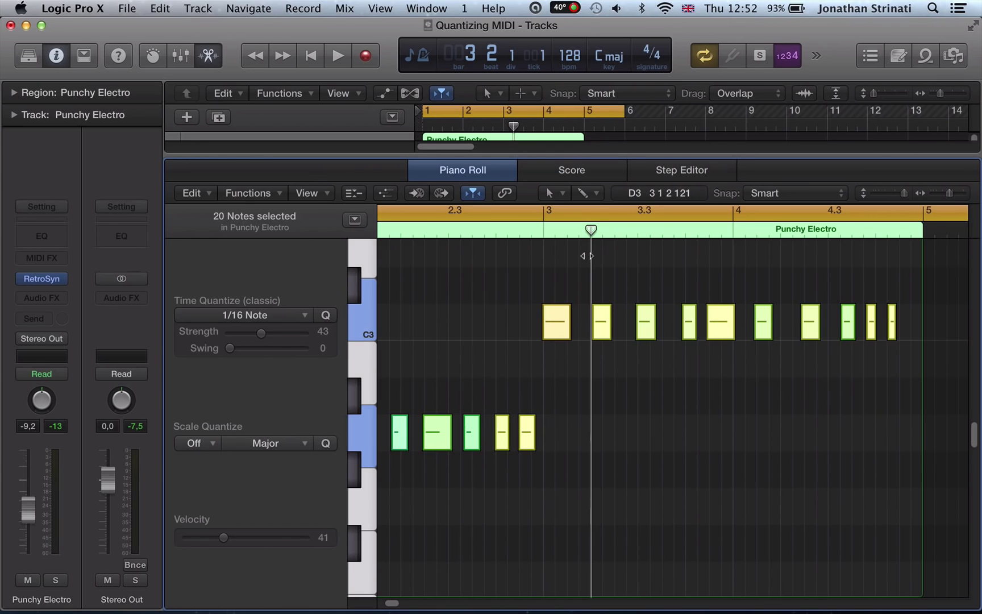
key("super+Right")
key("super+Right")
key("super+Right")
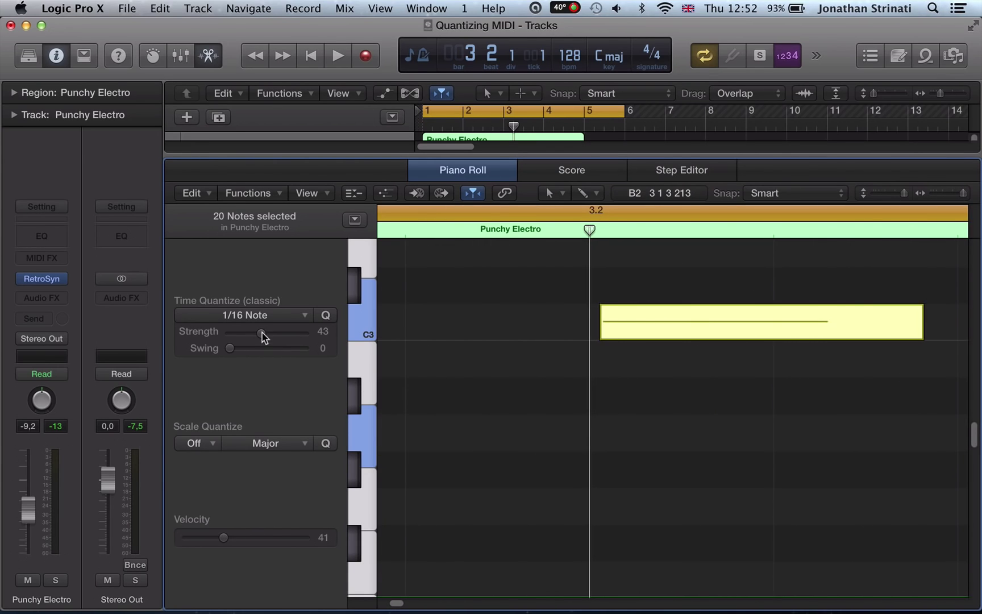
mouse_move(261, 332)
left_mouse_down()
mouse_move(316, 341)
mouse_move(230, 339)
mouse_move(280, 339)
left_mouse_up()
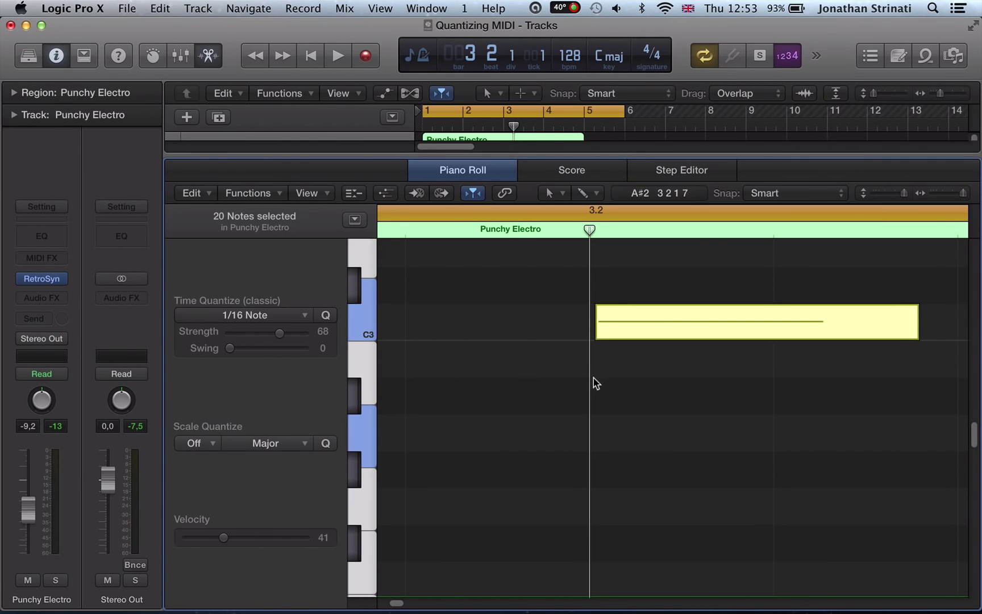
Zoom in around the playhead and start playing the bass line.
key("z")
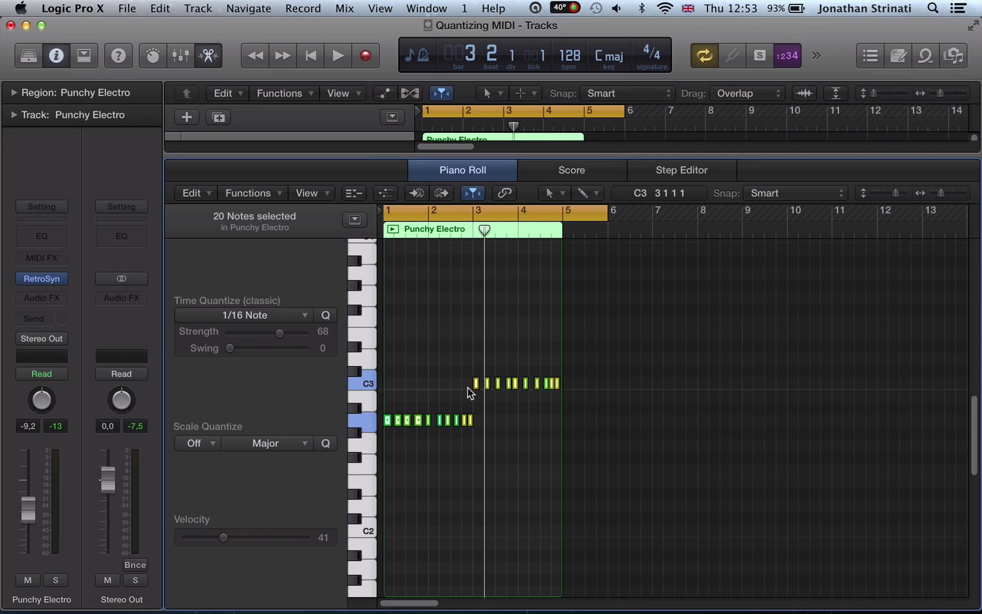
key("super+Right")
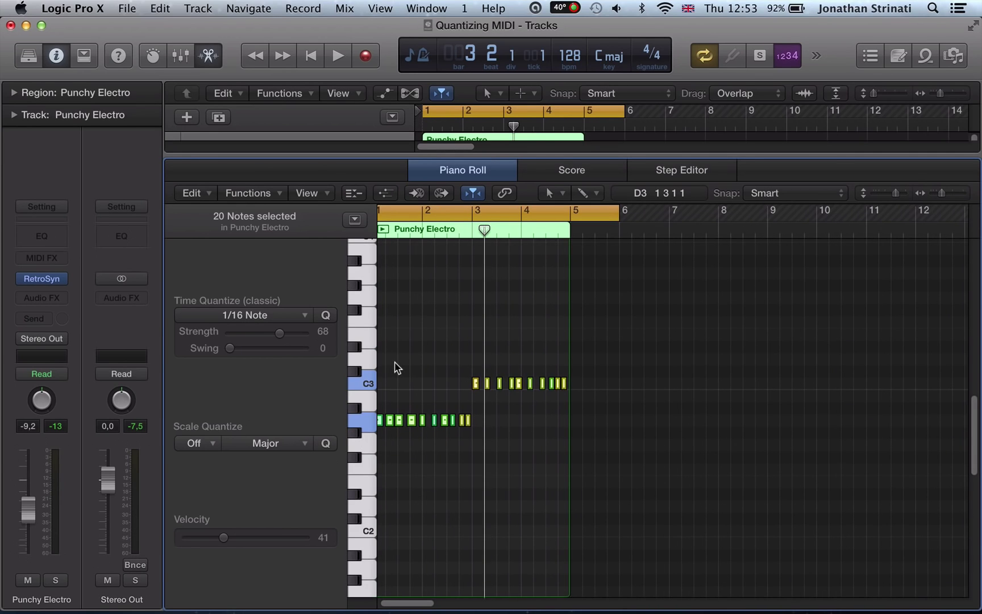
key("super+Right")
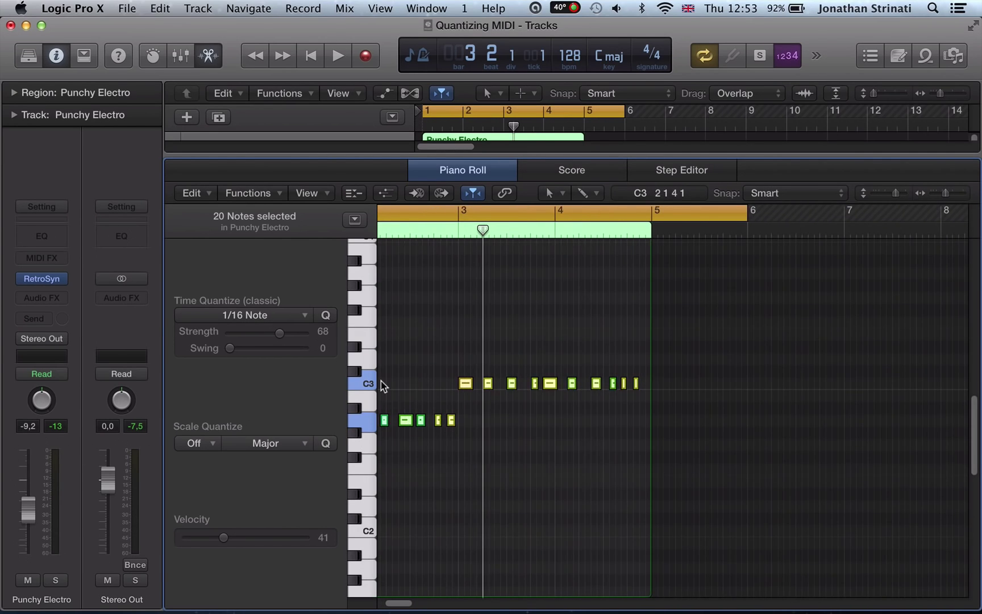
key("space")
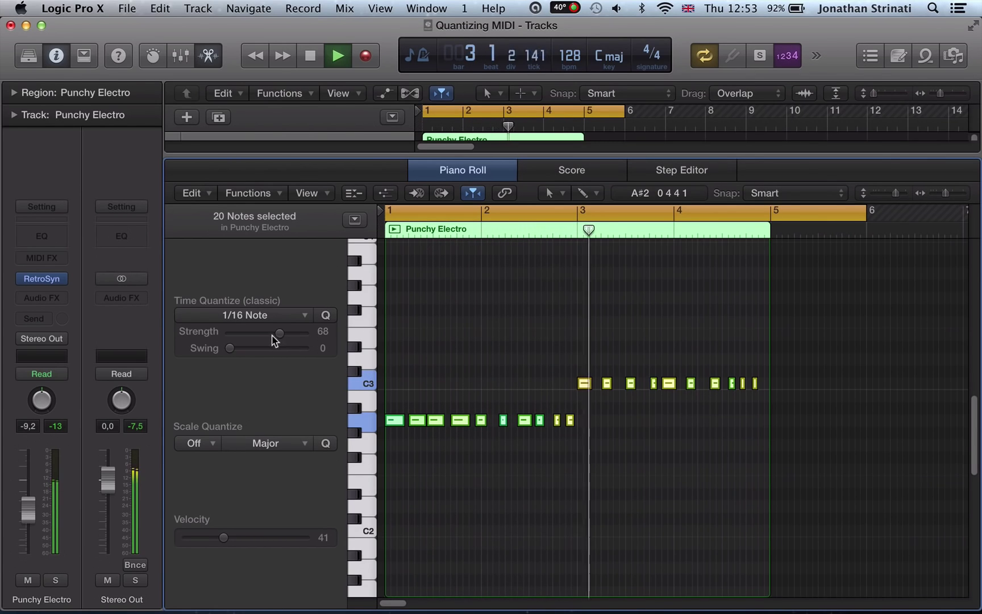
Raise the quantize strength back to 100 during playback.
left_click_drag(273, 340, 325, 343)
scroll(368, 377, "up", 1)
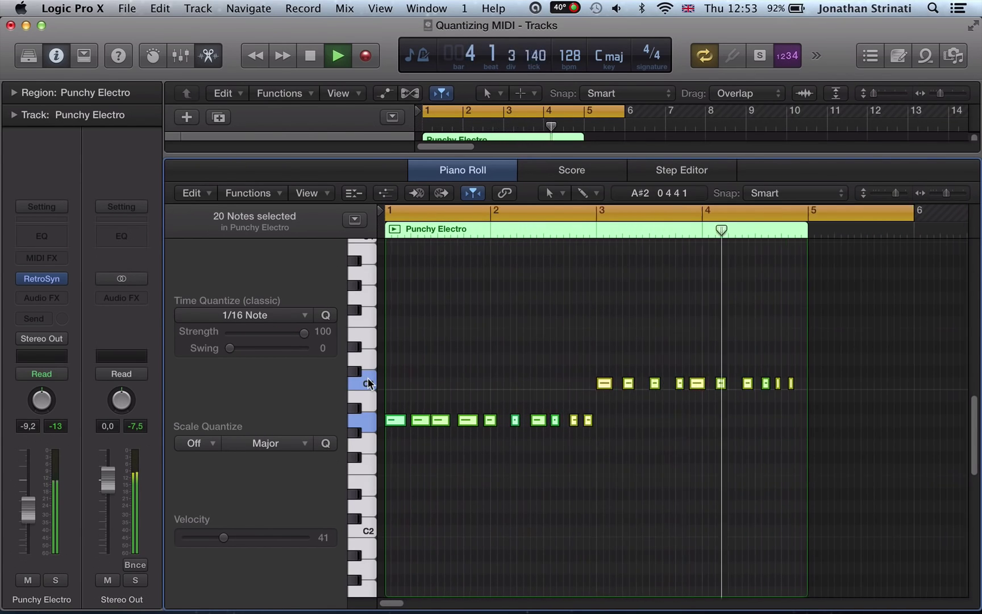
scroll(367, 377, "up", 2)
scroll(360, 380, "up", 2)
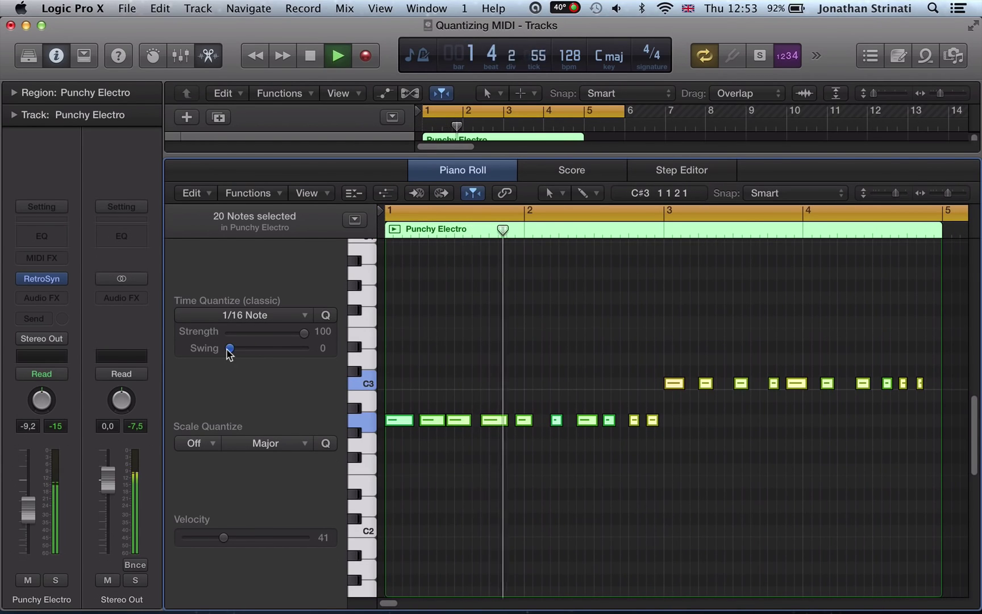
Set the 1/16 Note quantize swing to 56 and stop playback.
left_click_drag(229, 352, 269, 364)
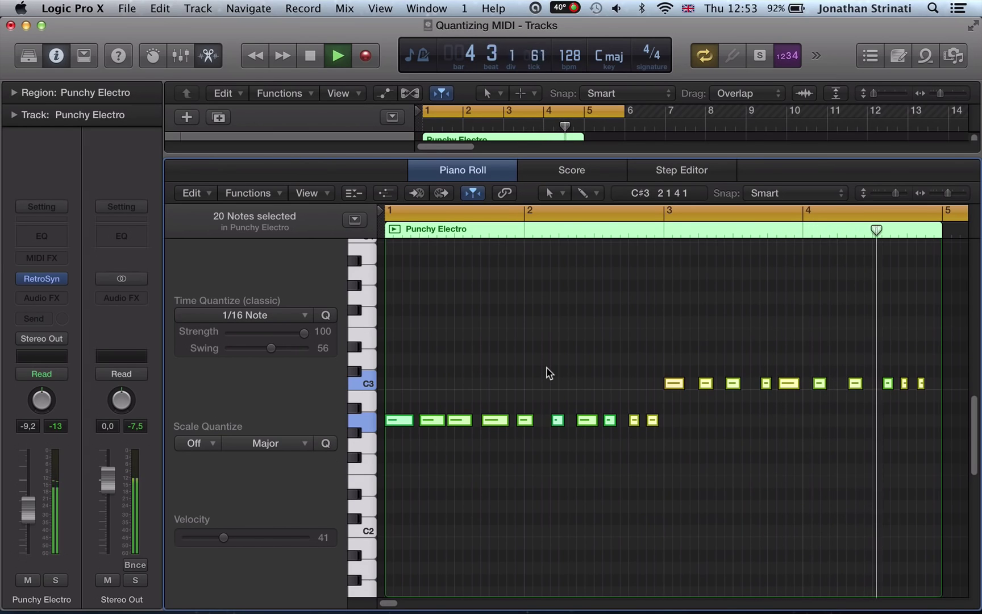
key("space")
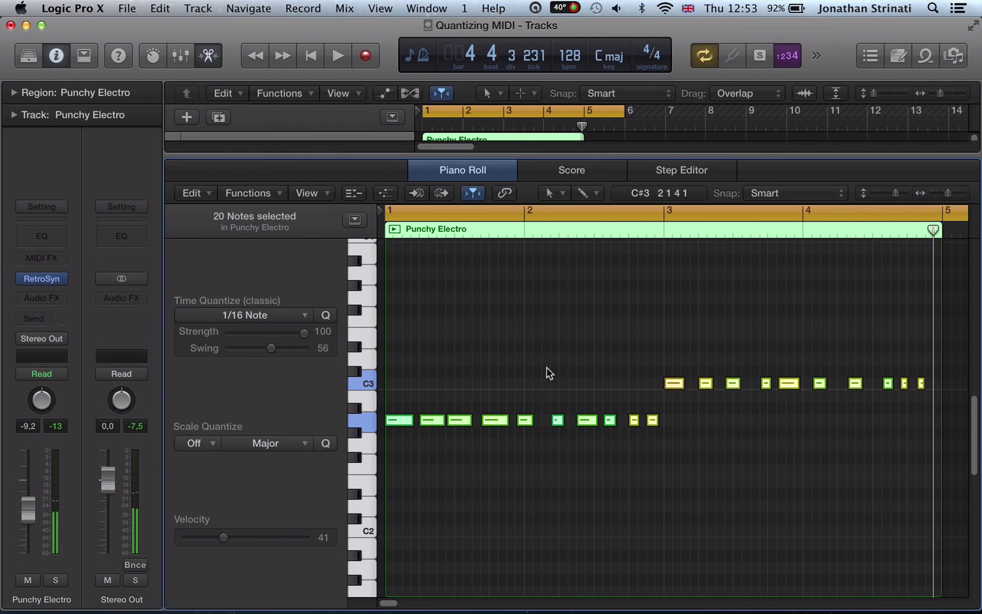